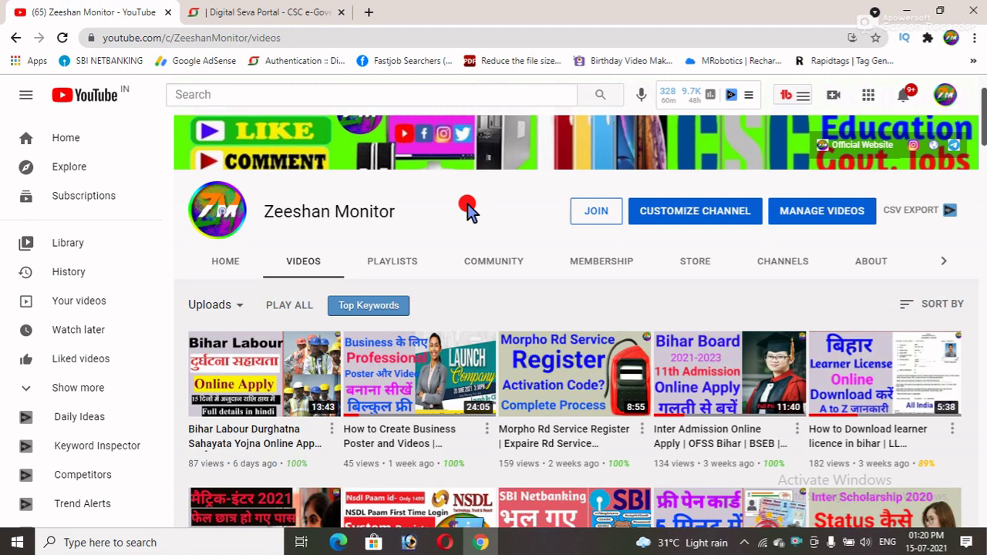
Step: Switch to the Digital Seva Portal and list the Motor Comprehensive services in its Insurance section
click(349, 13)
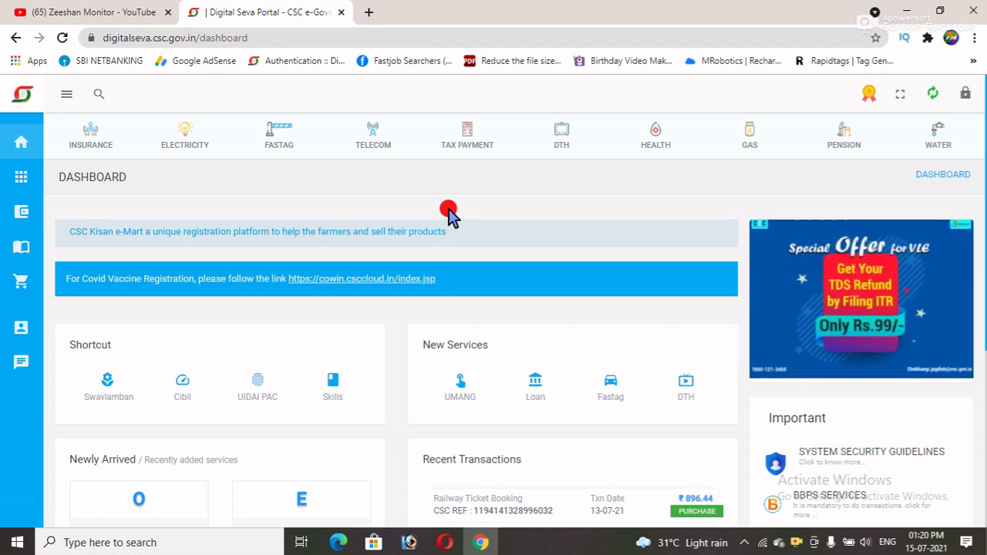
click(81, 142)
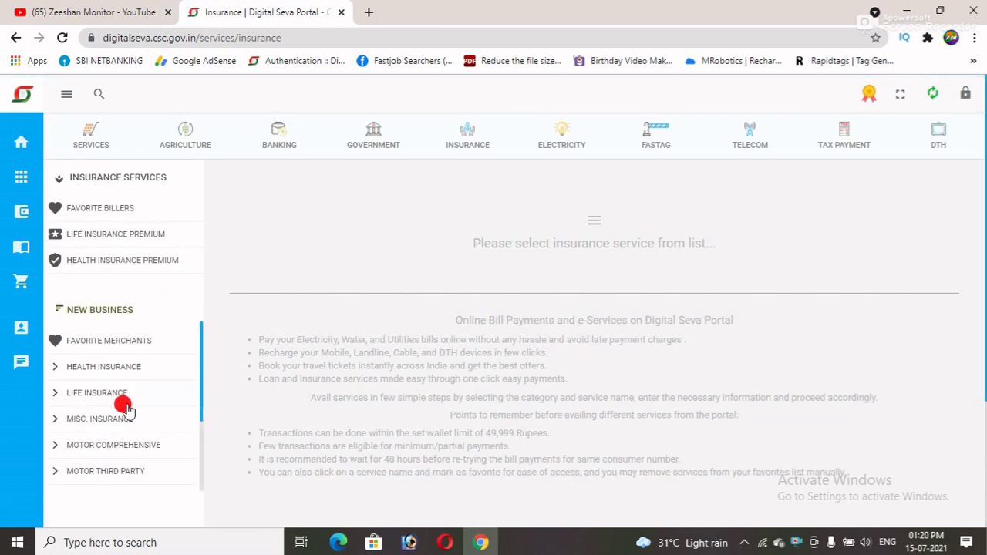
click(112, 448)
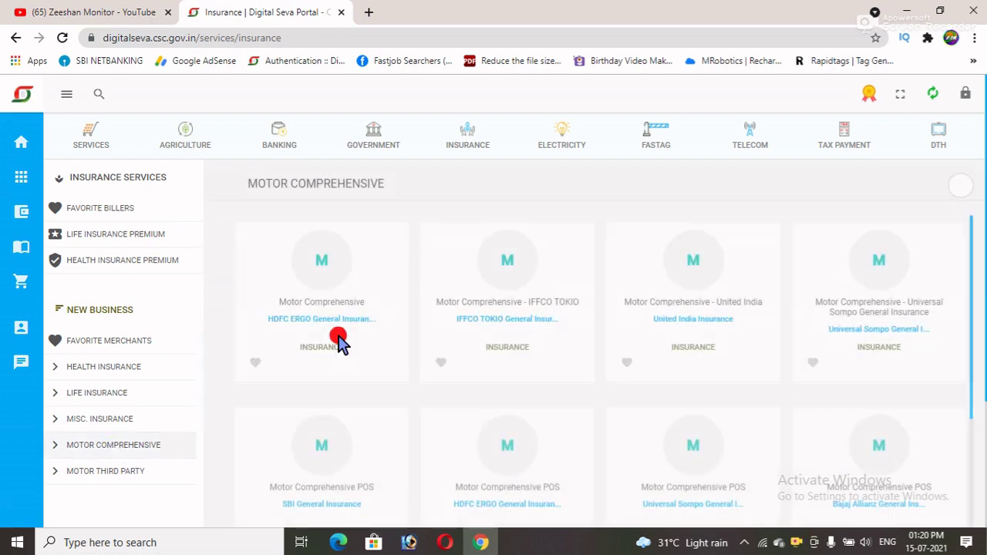
Step: Look through the insurance companies offered under Motor Comprehensive
scroll(524, 331, down, 1)
scroll(574, 367, down, 2)
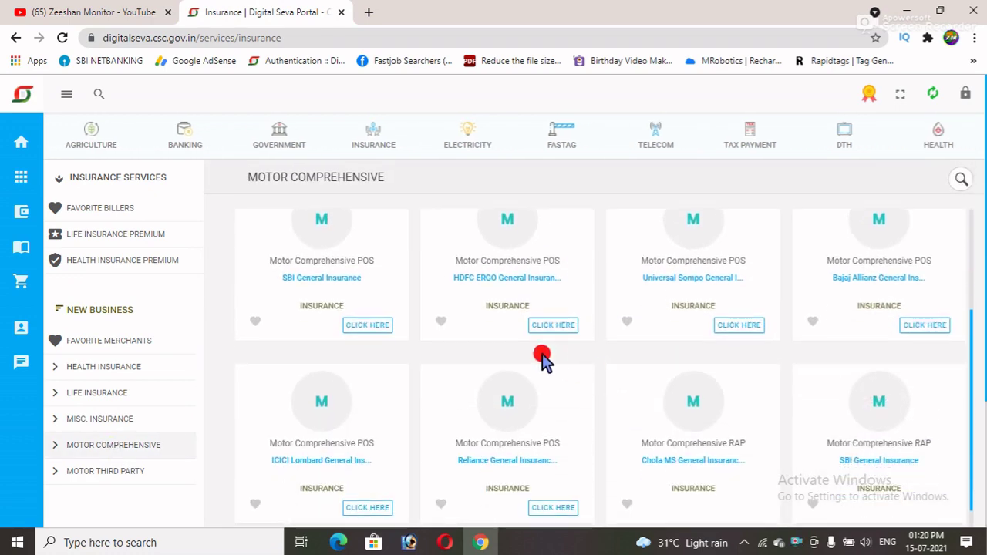
scroll(509, 347, up, 1)
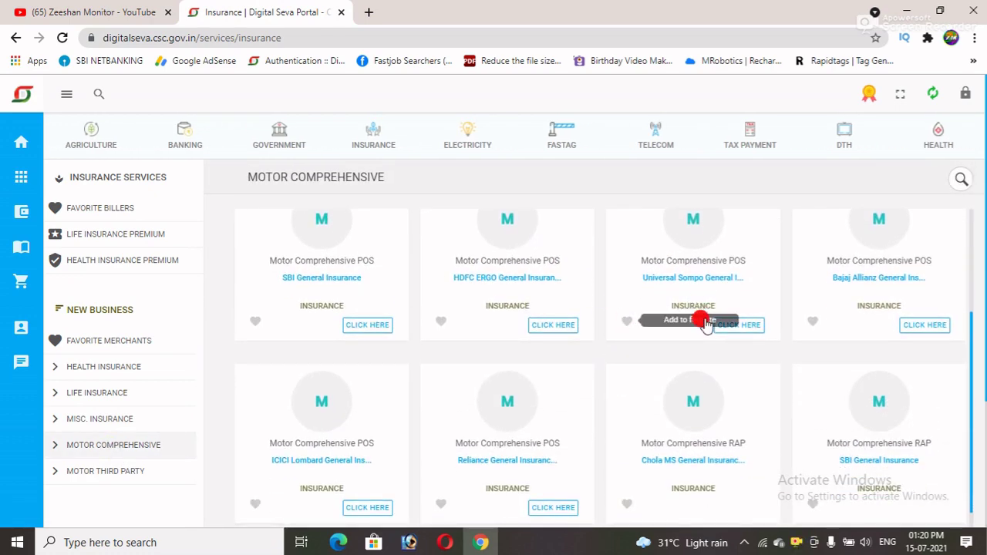
scroll(679, 322, down, 2)
scroll(626, 319, down, 1)
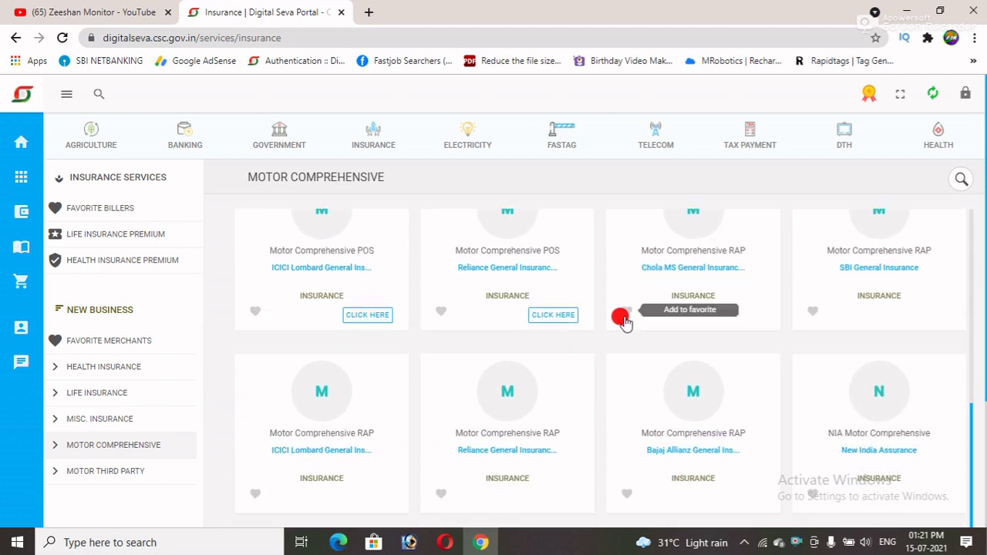
scroll(623, 321, up, 1)
scroll(624, 321, down, 2)
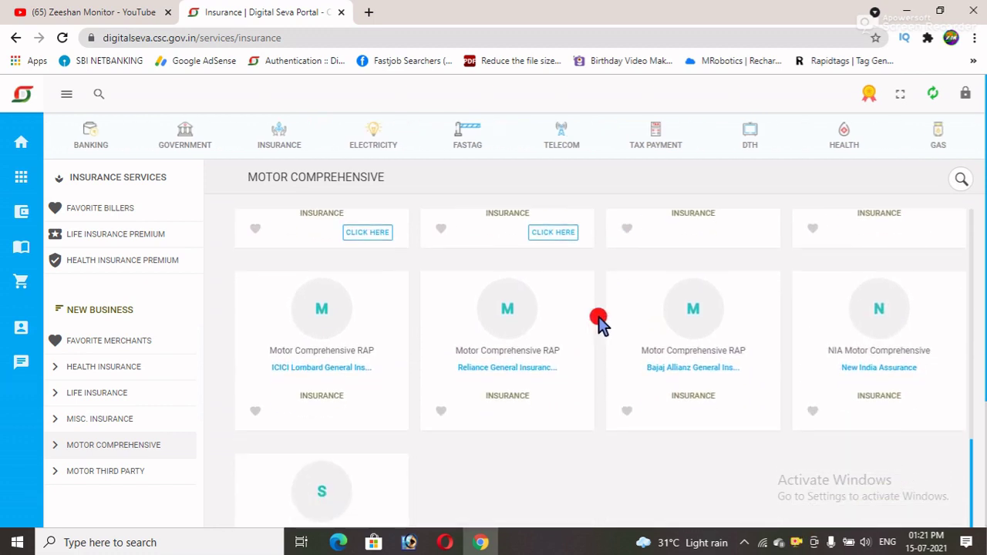
scroll(493, 322, up, 2)
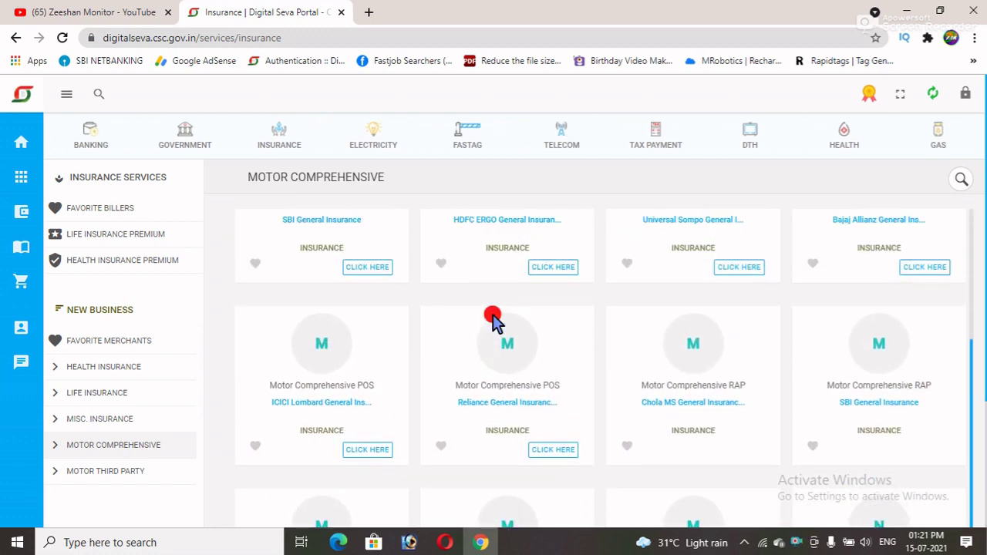
scroll(494, 319, up, 2)
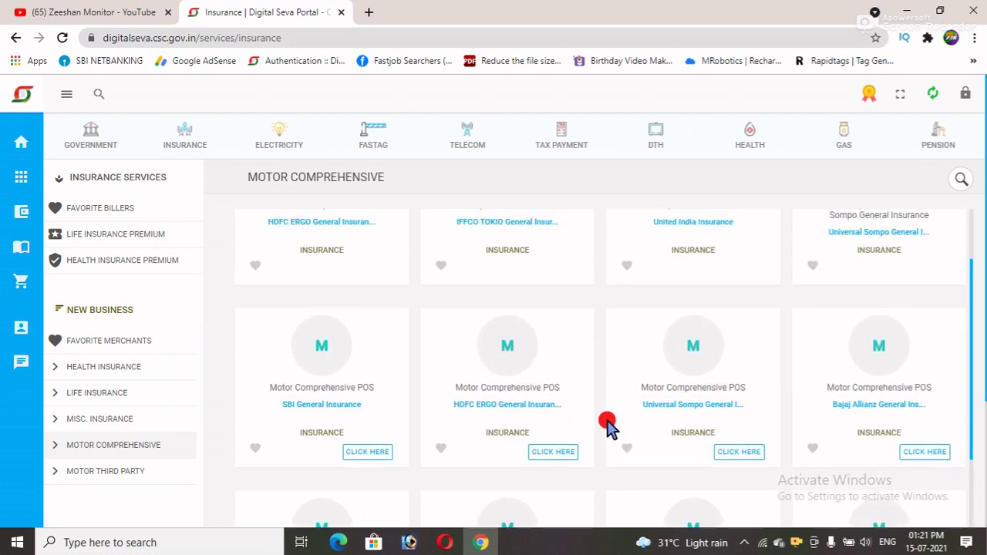
scroll(608, 425, up, 1)
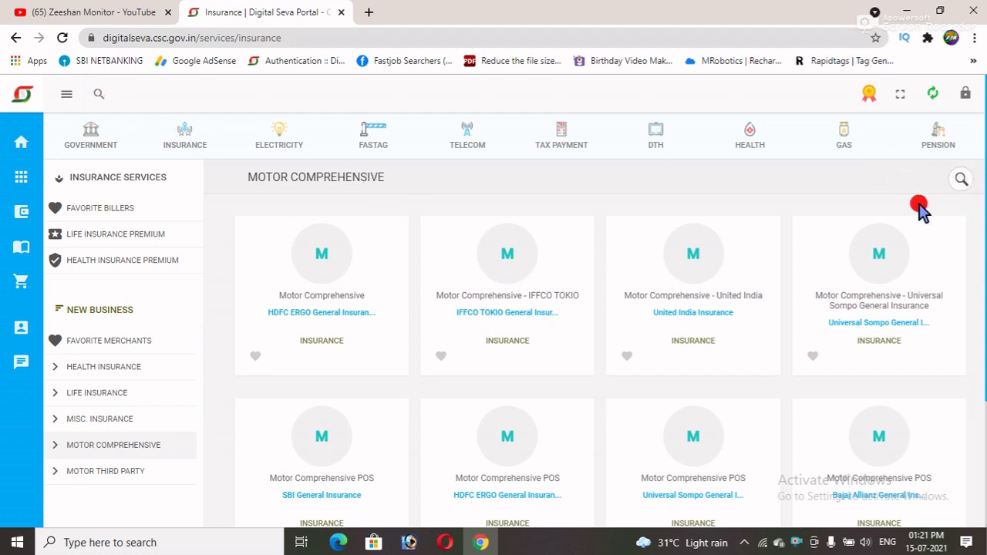
Step: Search the portal's services for "chola" and open the Motor Comprehensive RAP insurance service
click(99, 96)
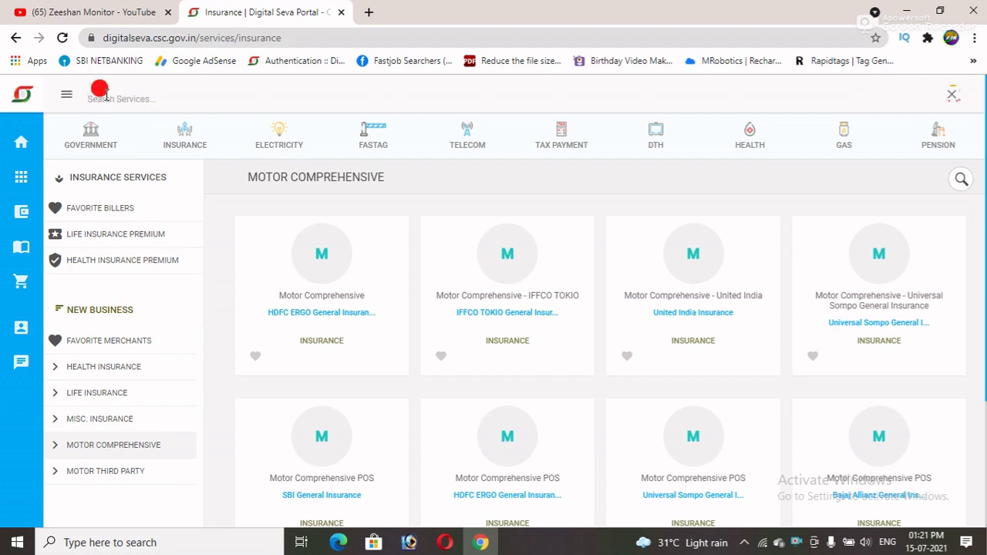
text(chola)
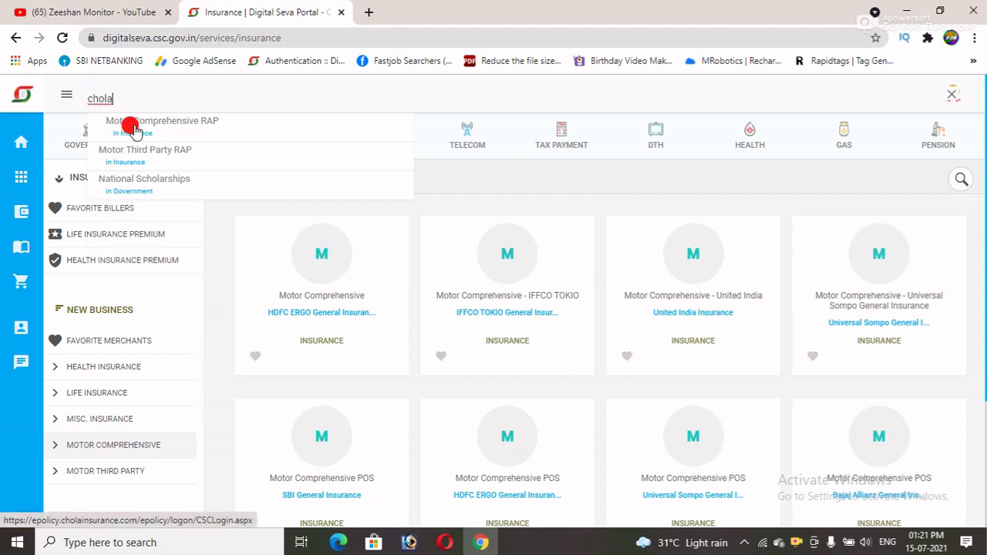
click(163, 129)
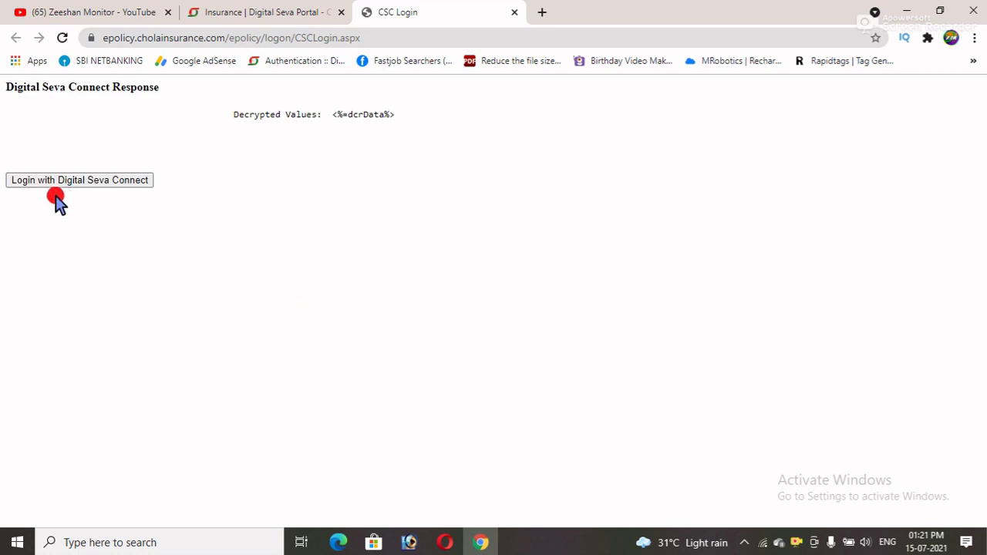
Step: Log in to the Chola MS portal through Digital Seva Connect with the account username, password and captcha text
click(125, 184)
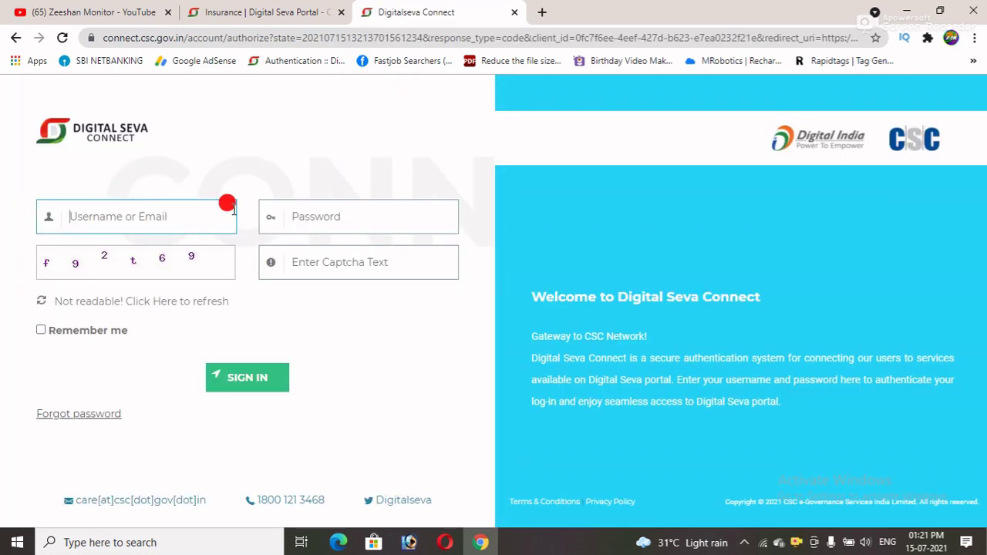
click(327, 220)
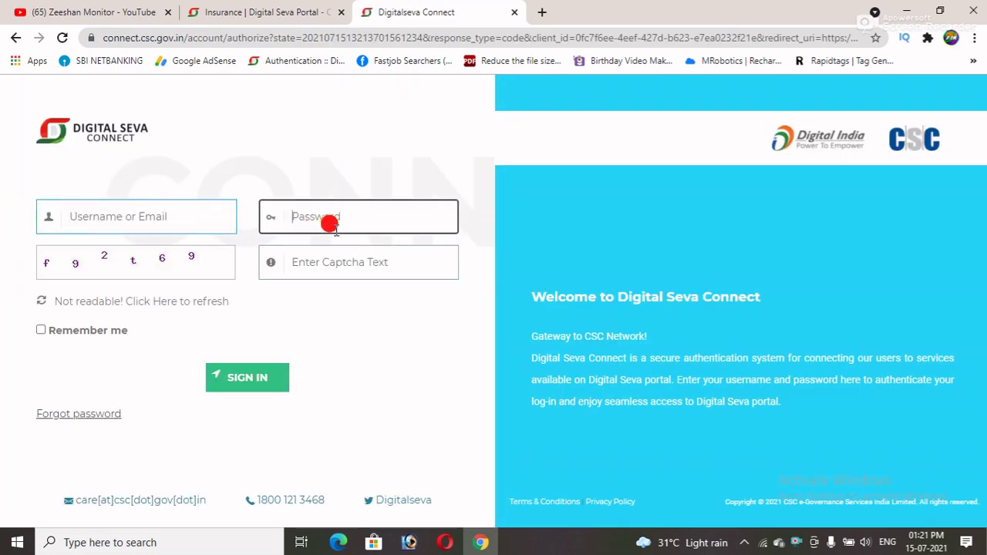
click(377, 261)
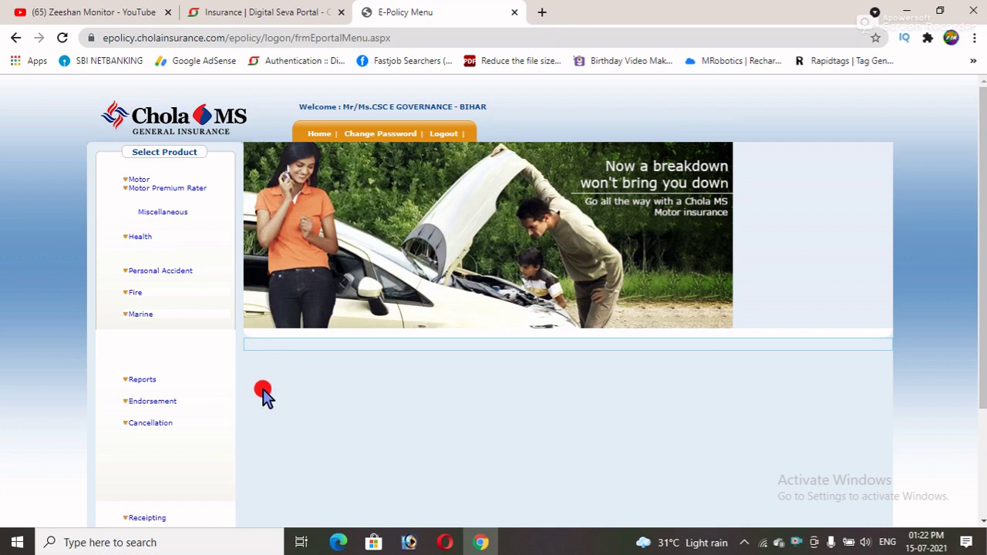
Step: Open the Two Wheeler product under Motor and proceed with buying Liability cover
click(139, 185)
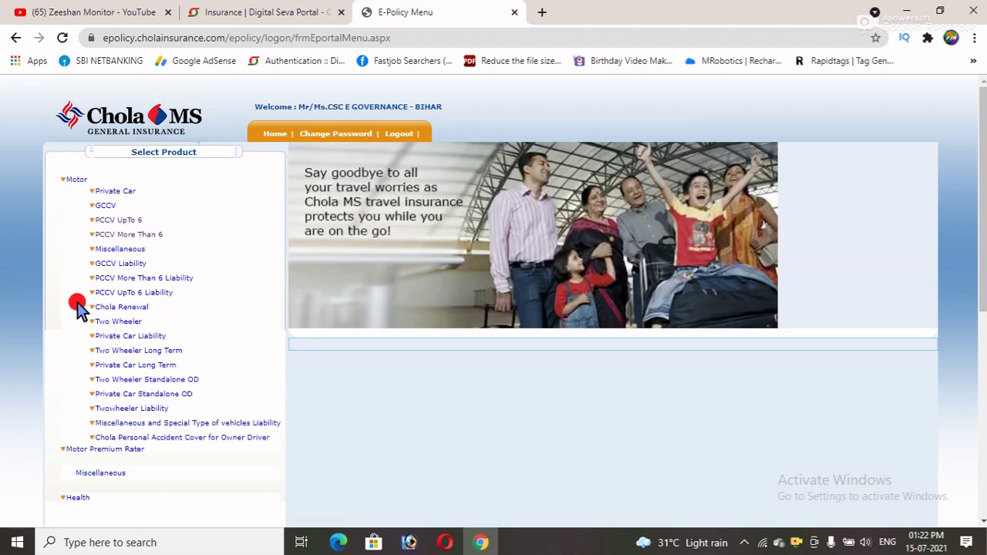
click(112, 327)
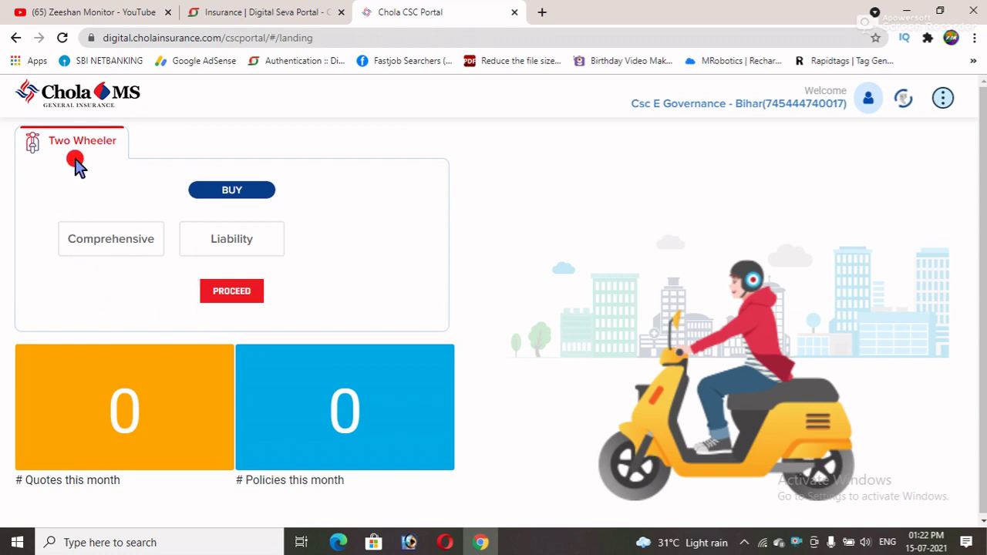
click(105, 243)
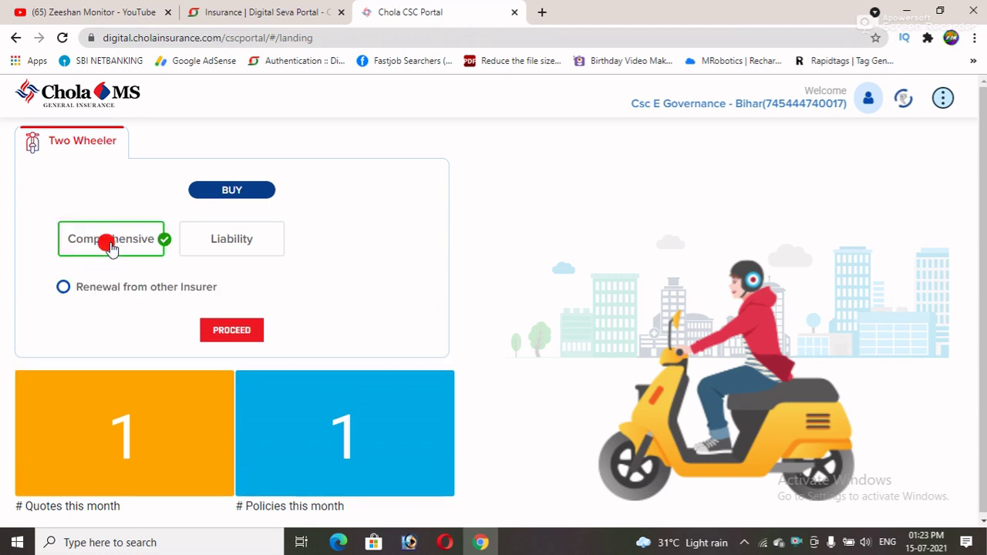
click(232, 236)
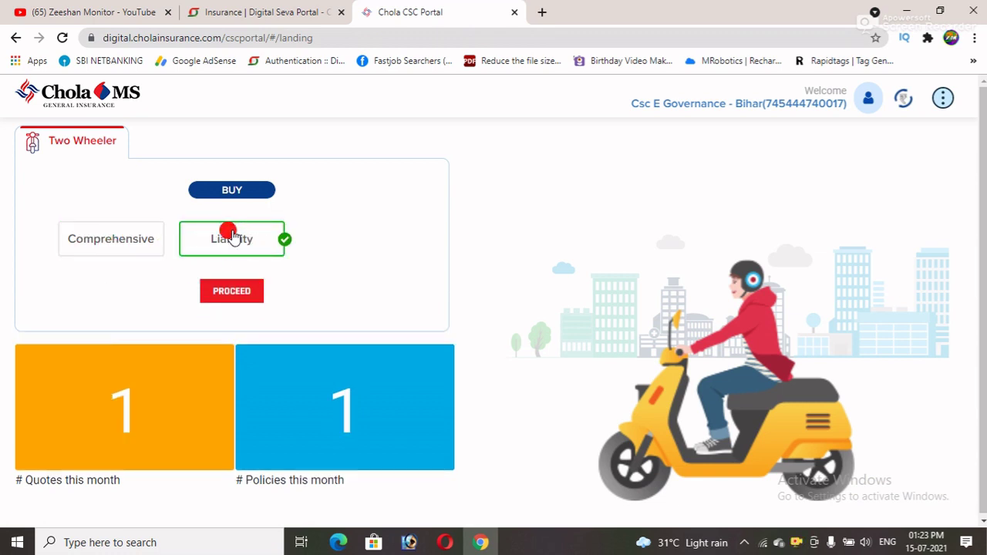
click(125, 242)
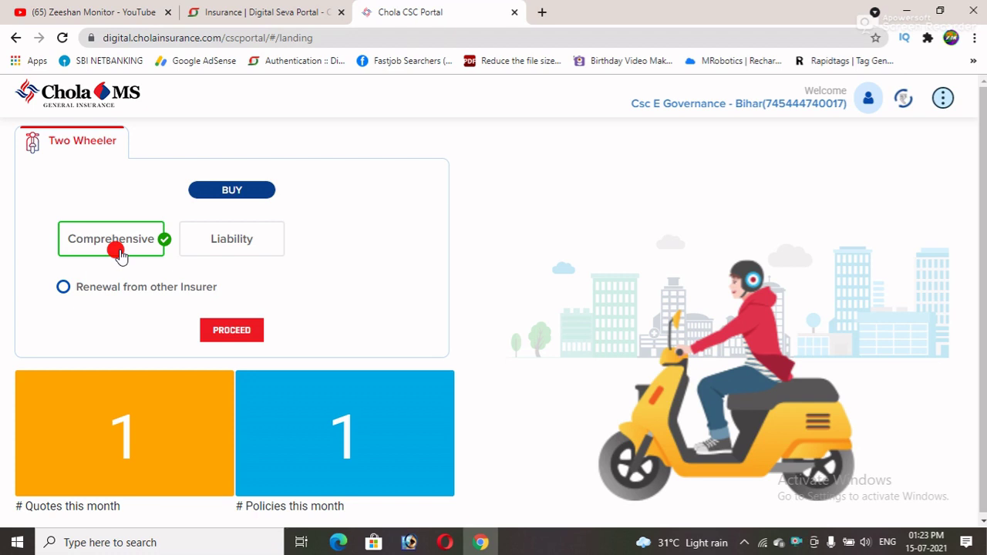
click(265, 244)
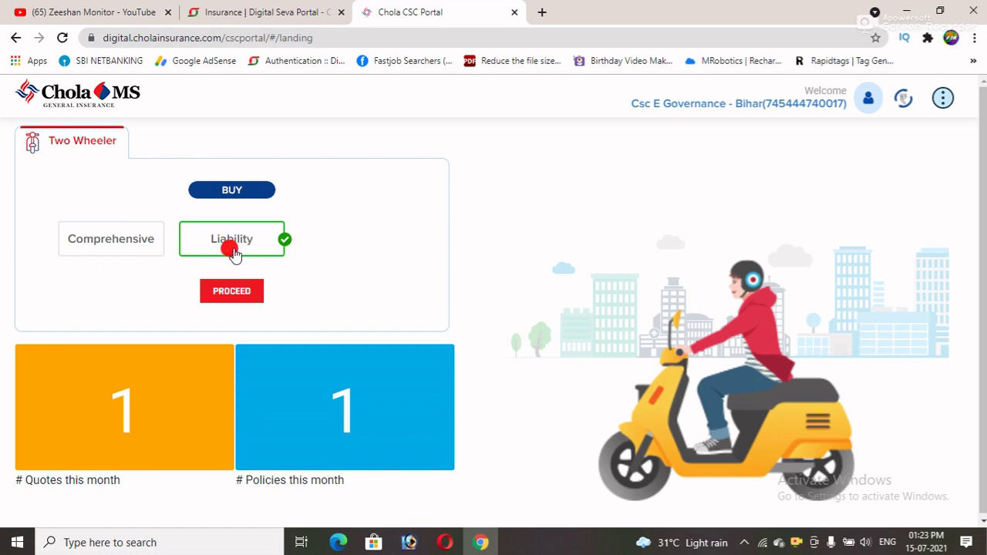
click(241, 293)
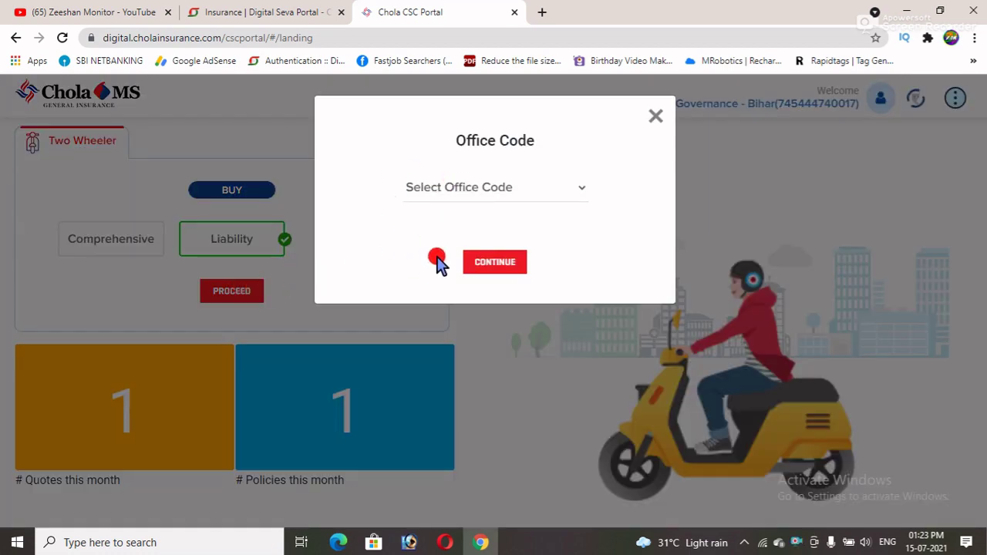
Step: Select the Patna branch (41010700) as the office code and continue
click(438, 192)
click(442, 239)
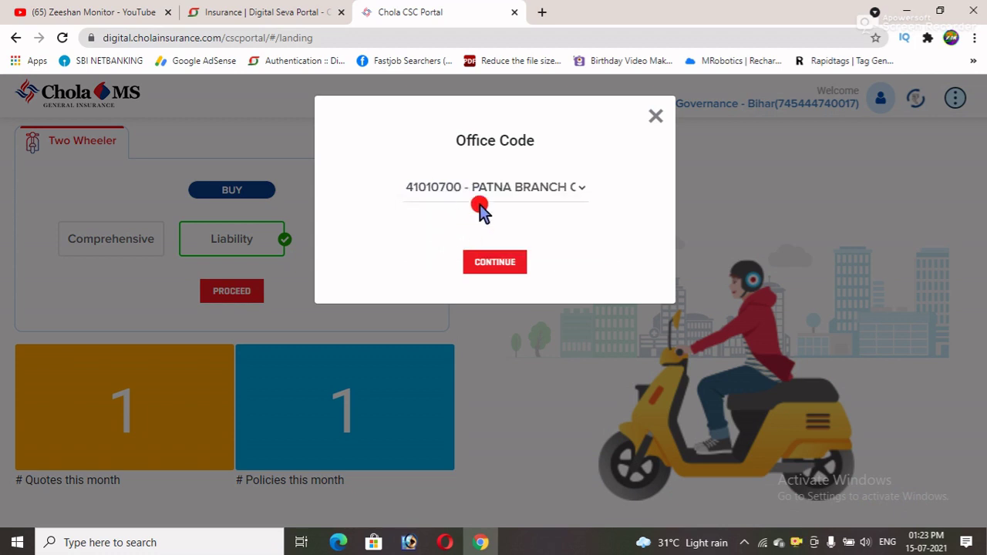
click(506, 266)
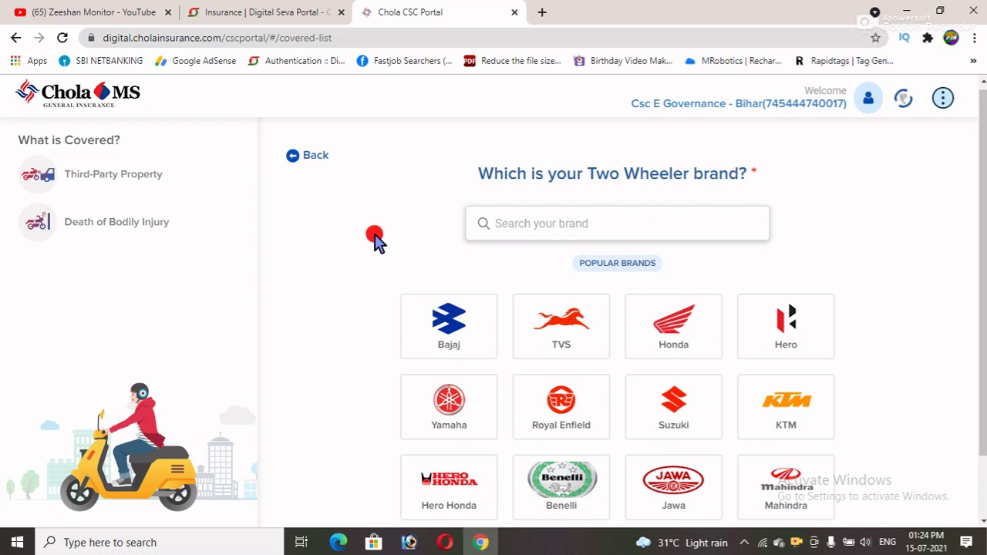
Step: Choose TVS from the popular brands as the two-wheeler brand
scroll(353, 290, down, 1)
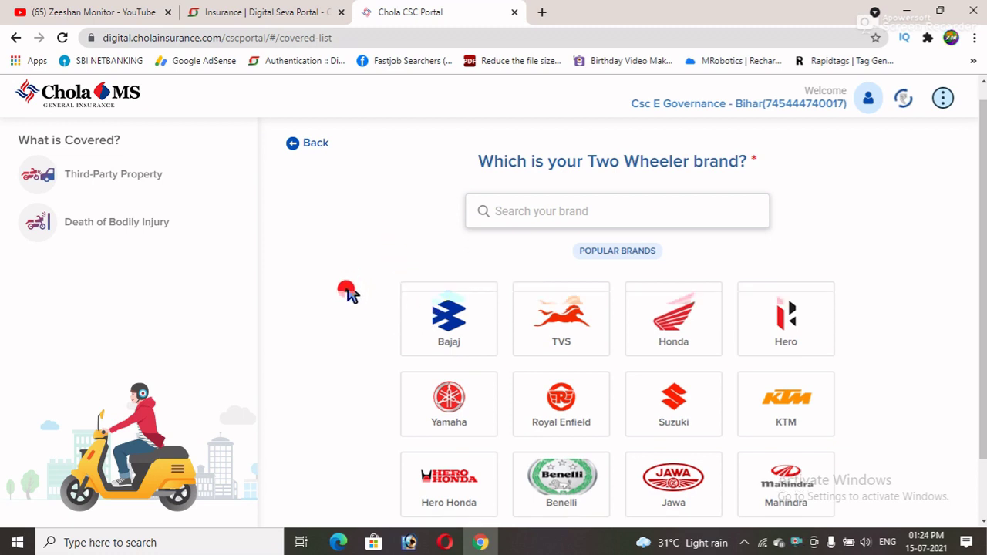
scroll(347, 297, down, 1)
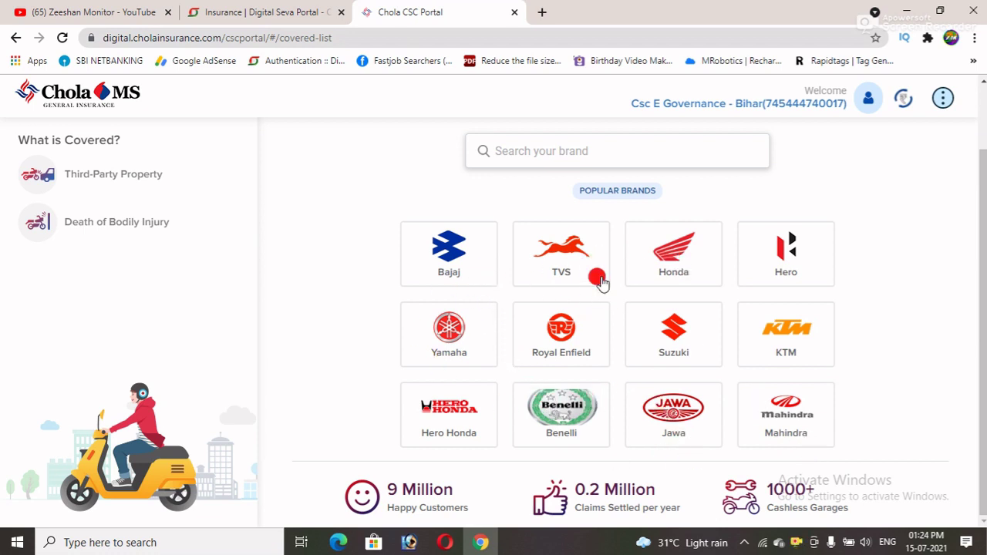
click(572, 271)
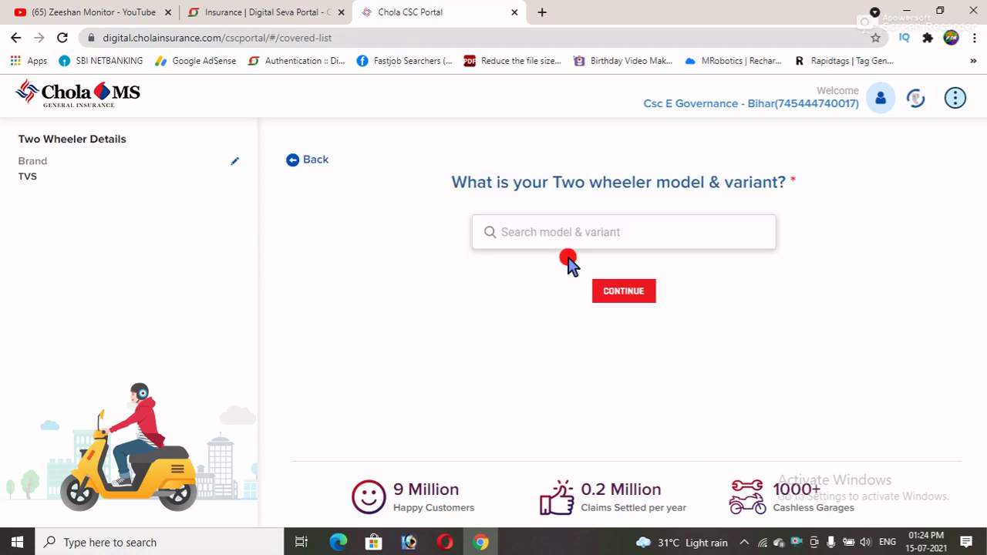
Step: Search the models for "apache", select APACHE RTR 160 4V - FI as model and variant, and continue
click(599, 223)
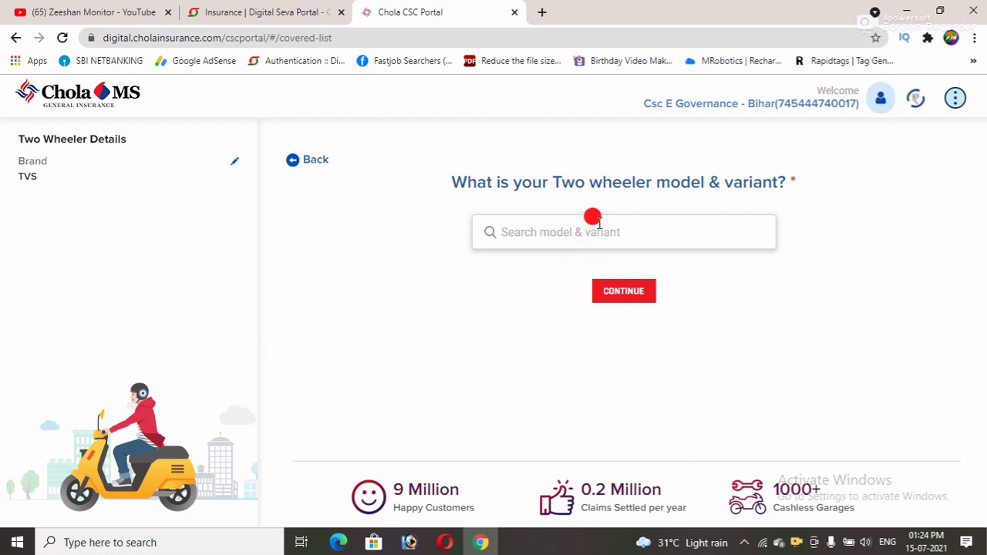
text(a)
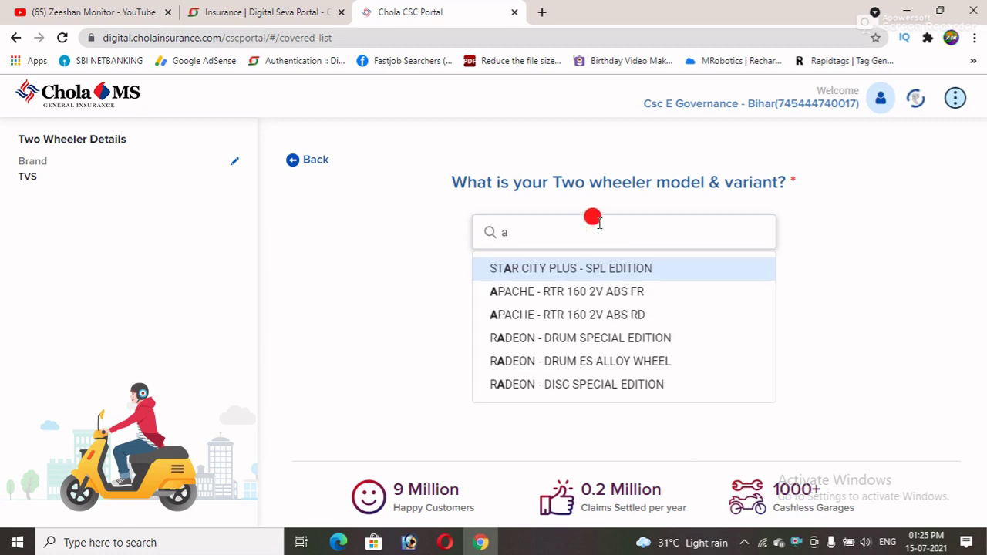
text(p)
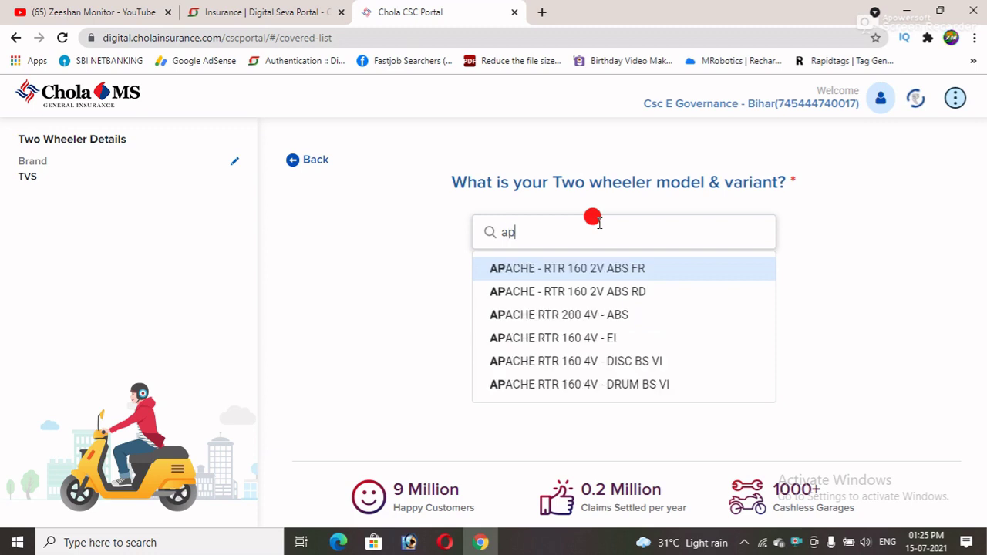
text(ache)
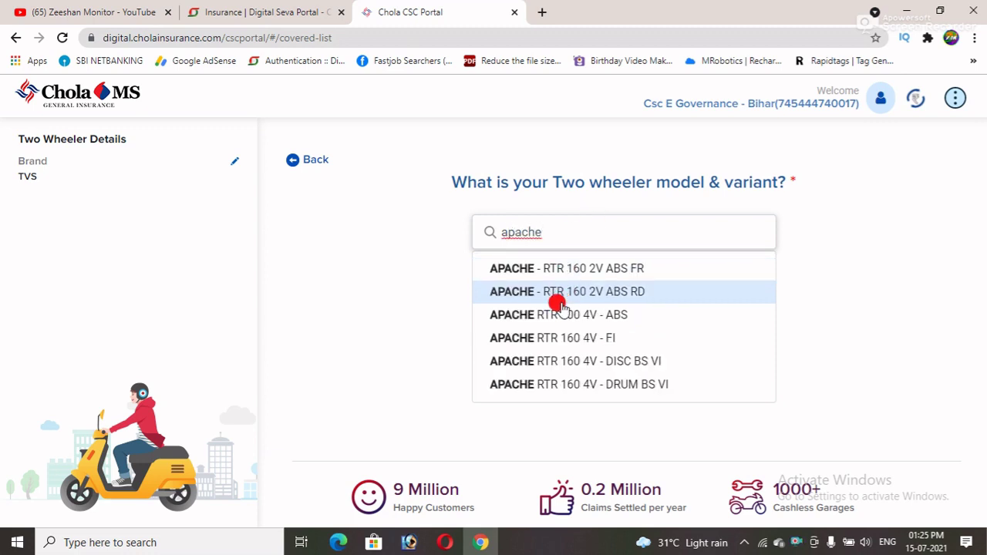
click(583, 339)
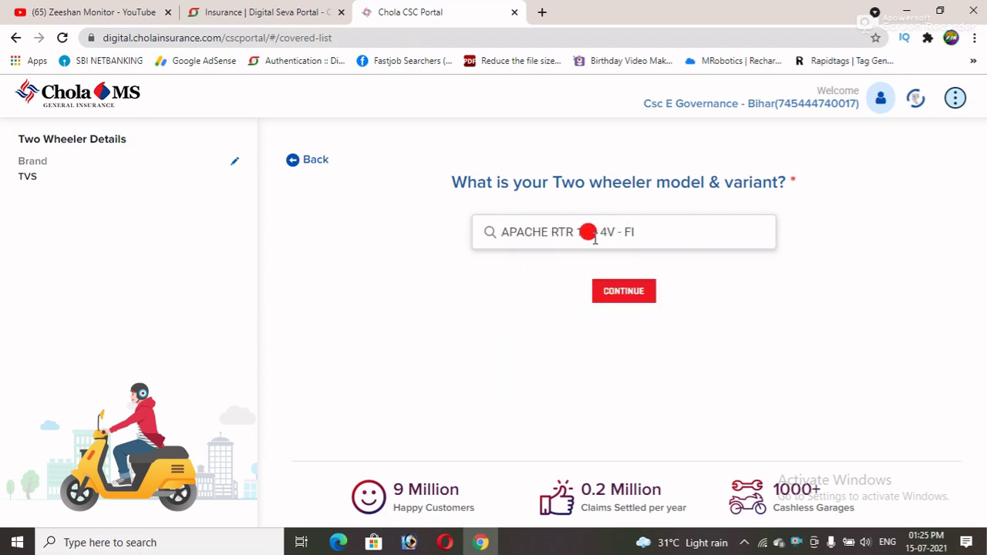
click(629, 293)
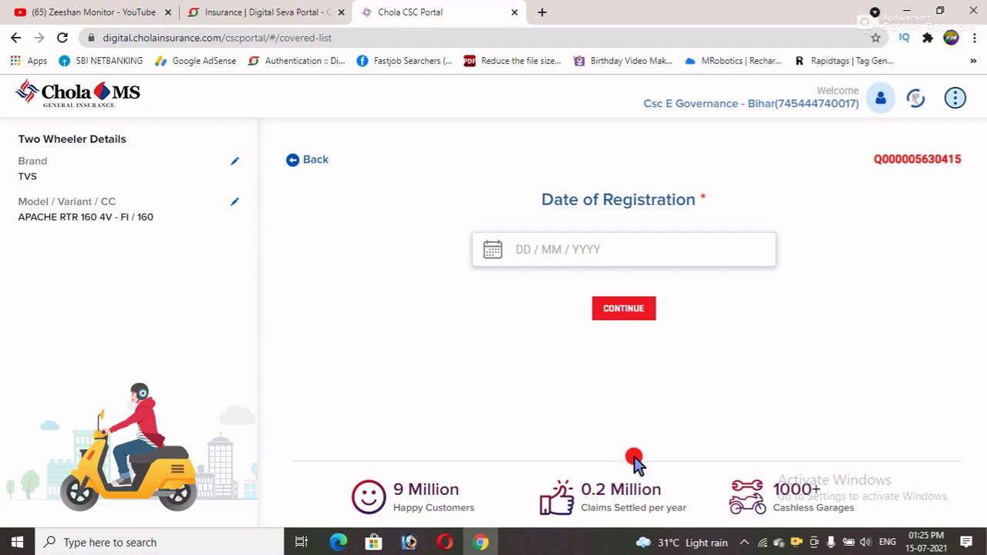
Step: Set the date of registration to 31/08/2018 and continue
click(497, 249)
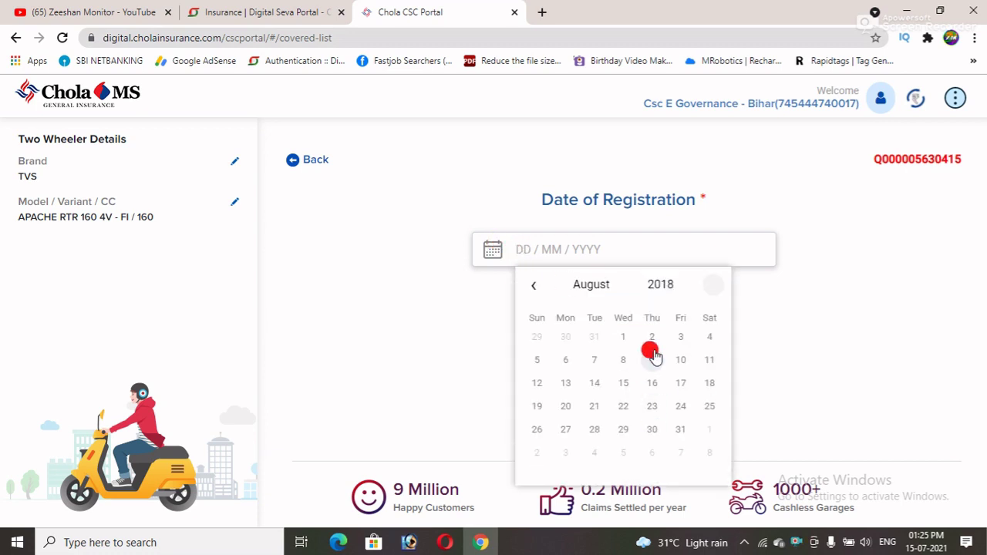
click(661, 285)
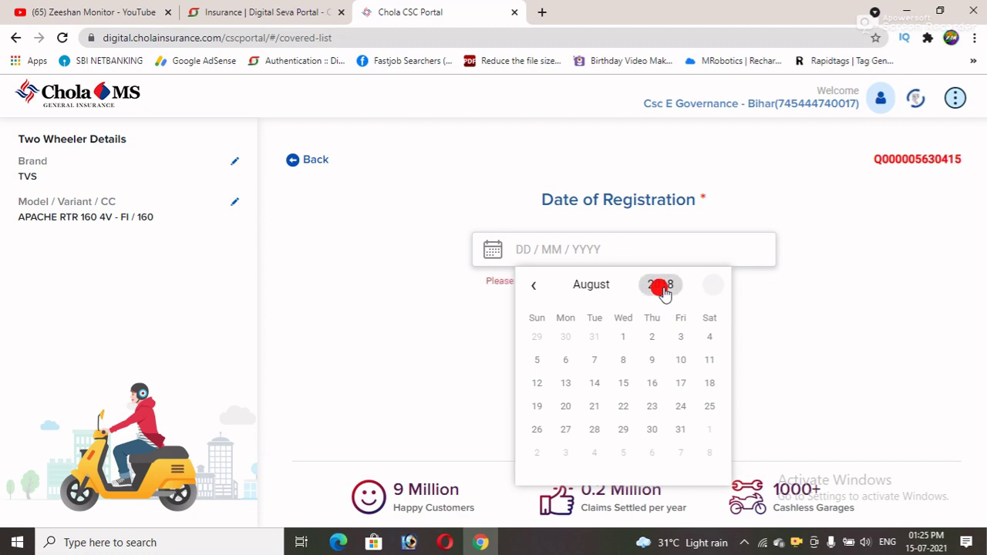
click(529, 287)
click(705, 285)
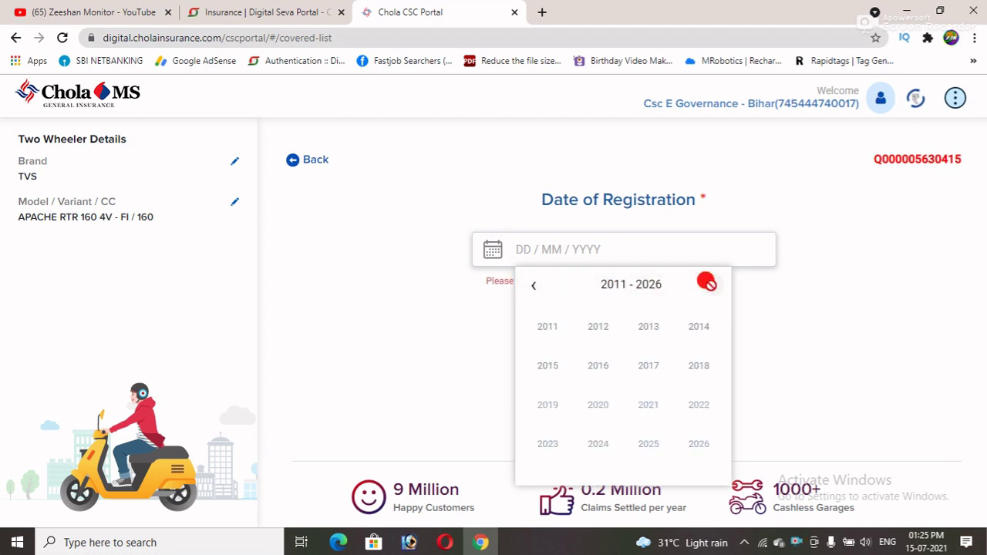
click(699, 370)
click(616, 406)
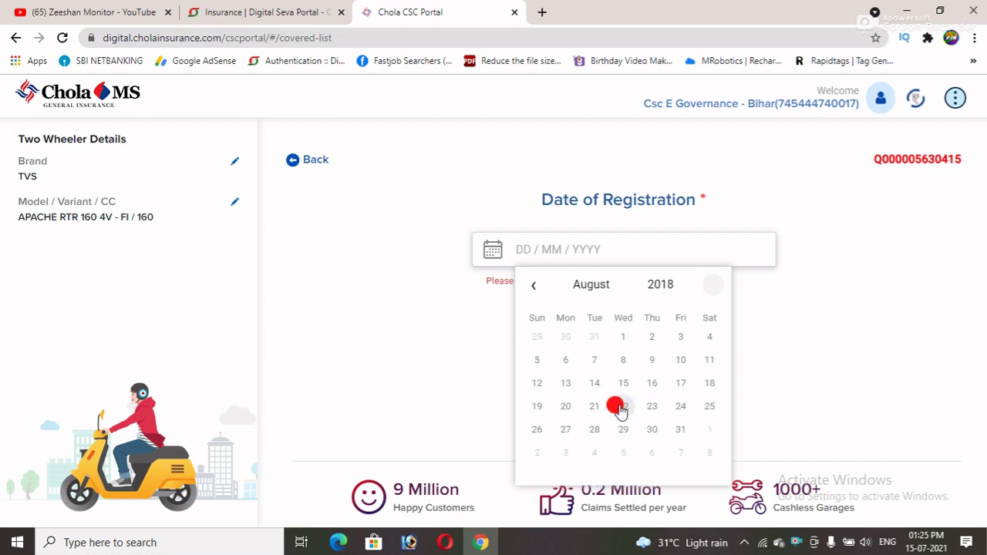
click(672, 429)
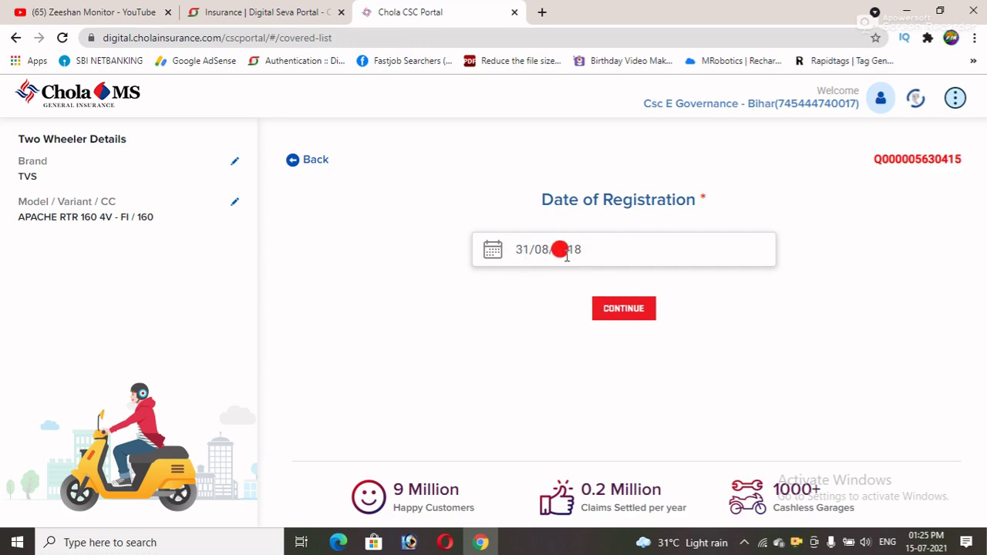
click(625, 310)
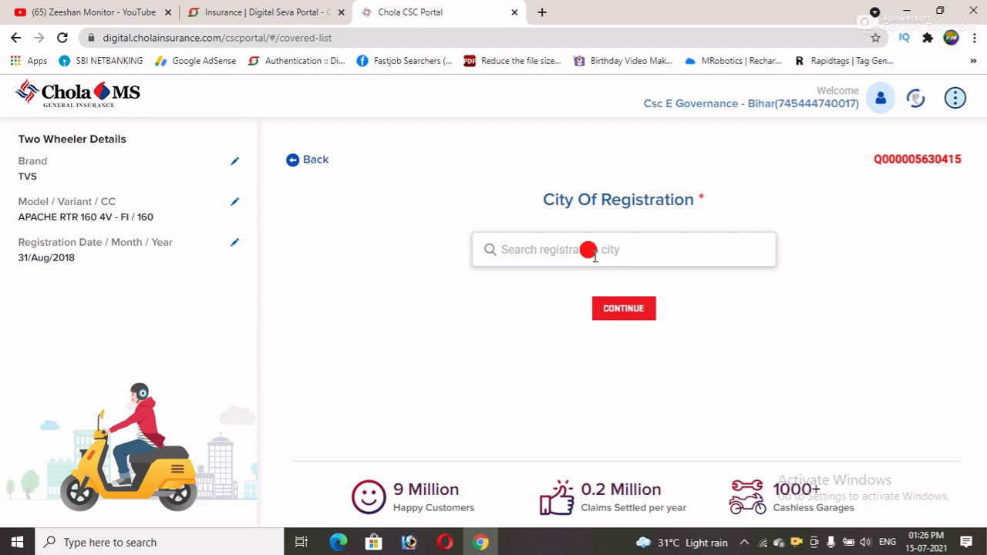
Step: Try looking up the registration city with "br43" and "sahar", clearing each search
text(br)
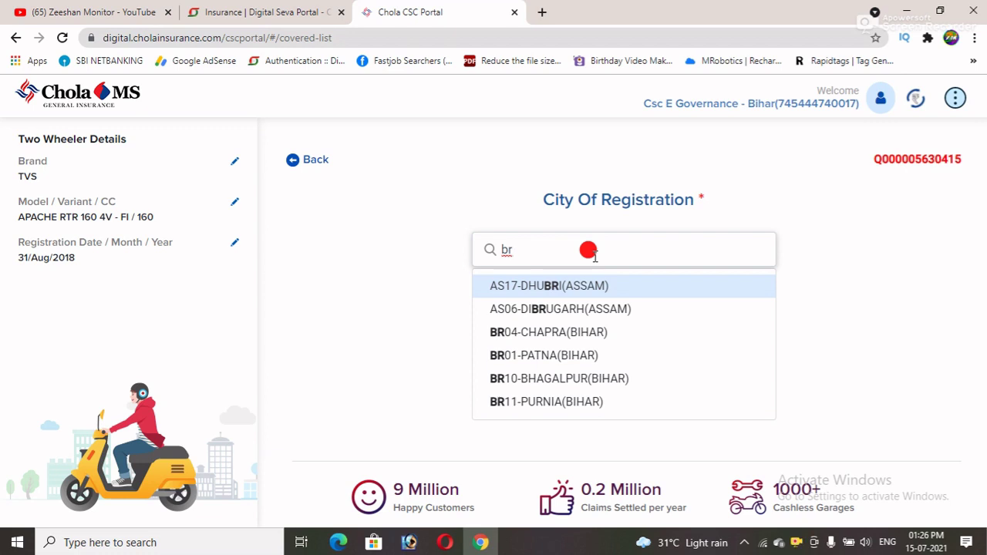
text(43)
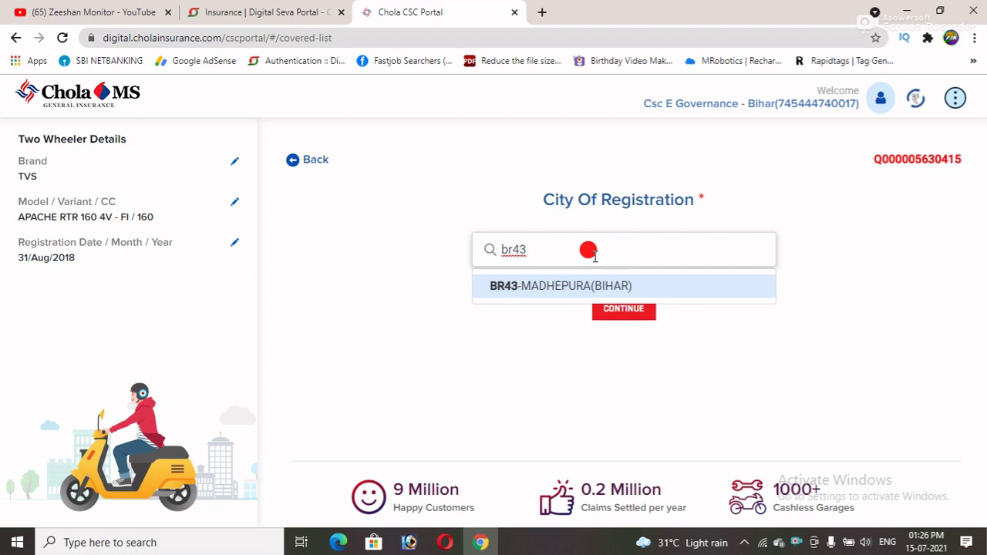
key(BackSpace)
key(BackSpace)
key(BackSpace)
key(BackSpace)
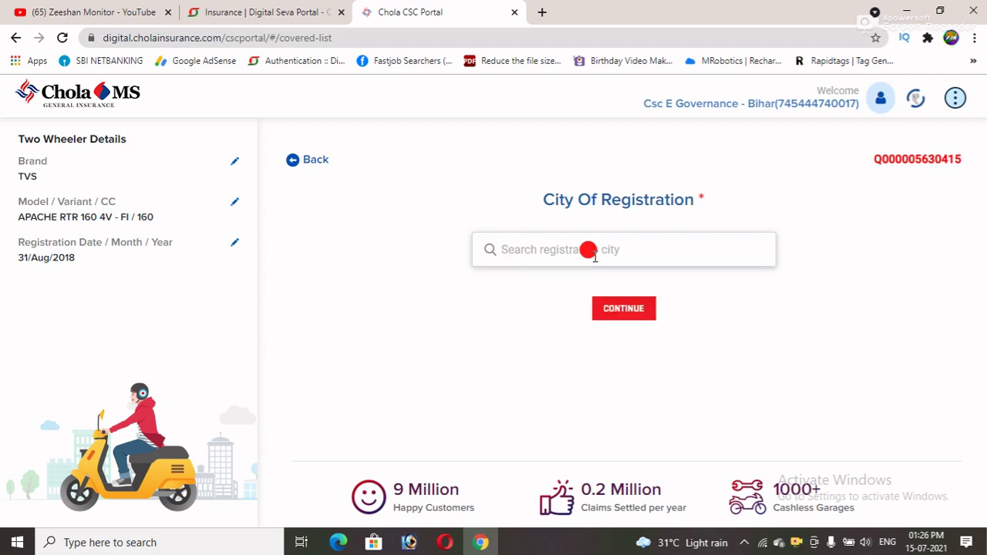
text(sahar)
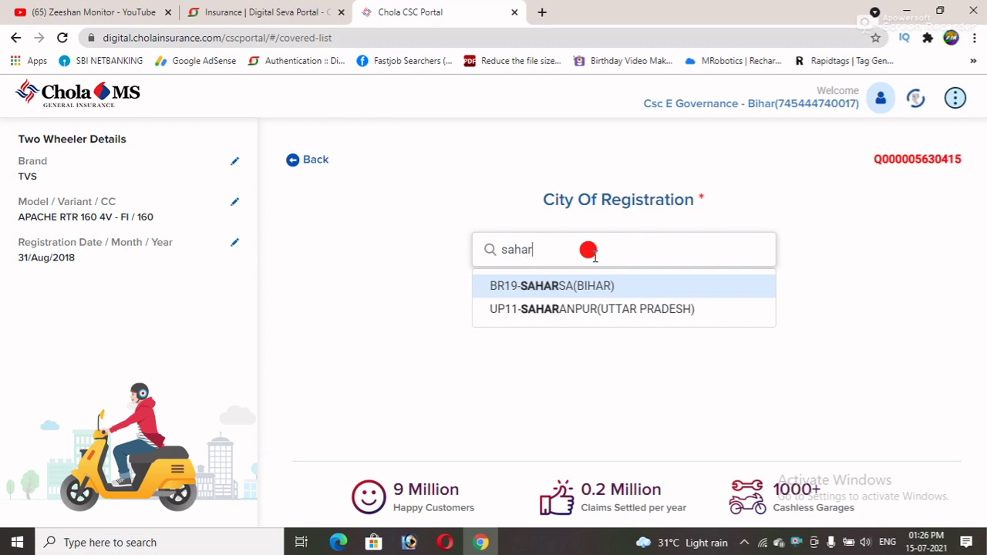
key(BackSpace)
key(BackSpace)
key(BackSpace)
key(BackSpace)
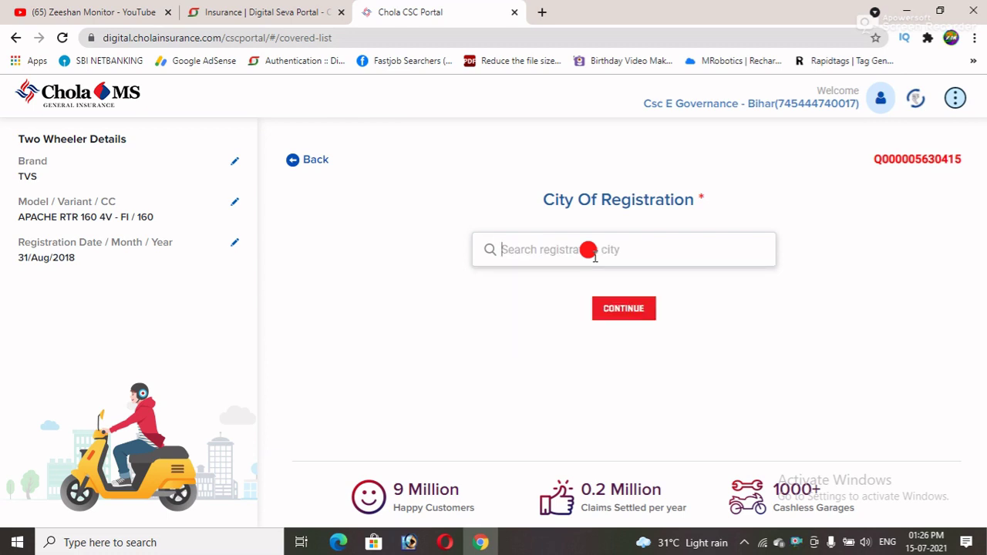
Step: Search the registration cities for "madhe", select BR43-MADHEPURA(BIHAR) and continue
text(mad)
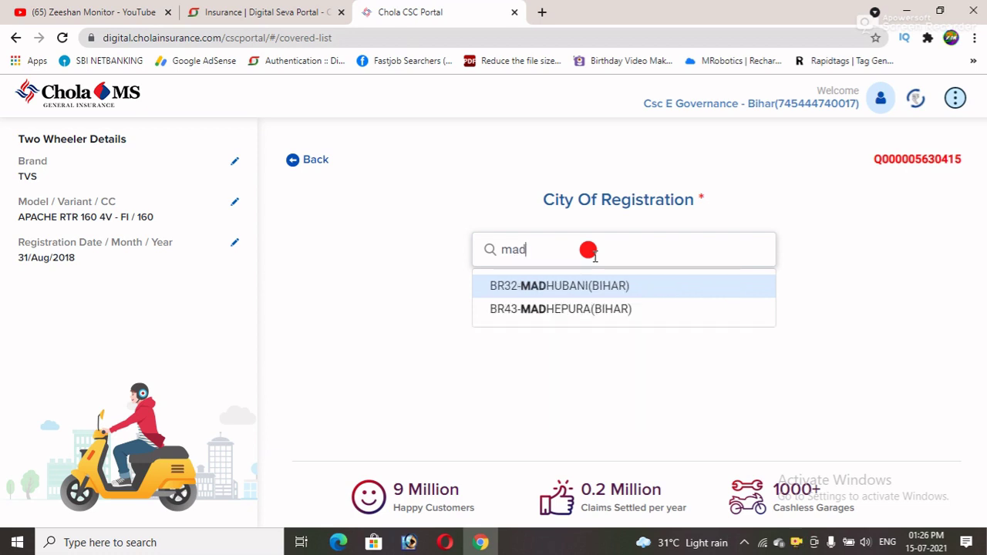
text(he)
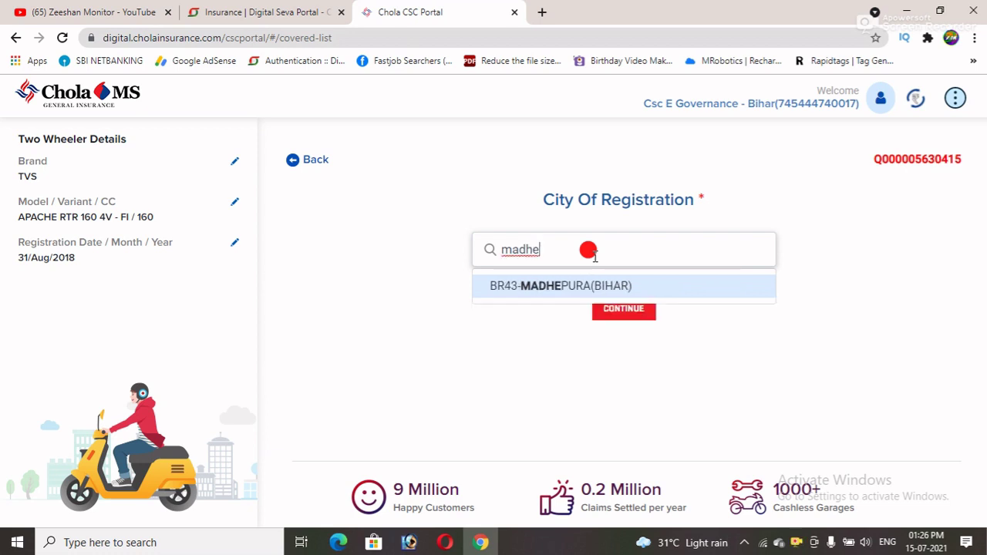
click(578, 283)
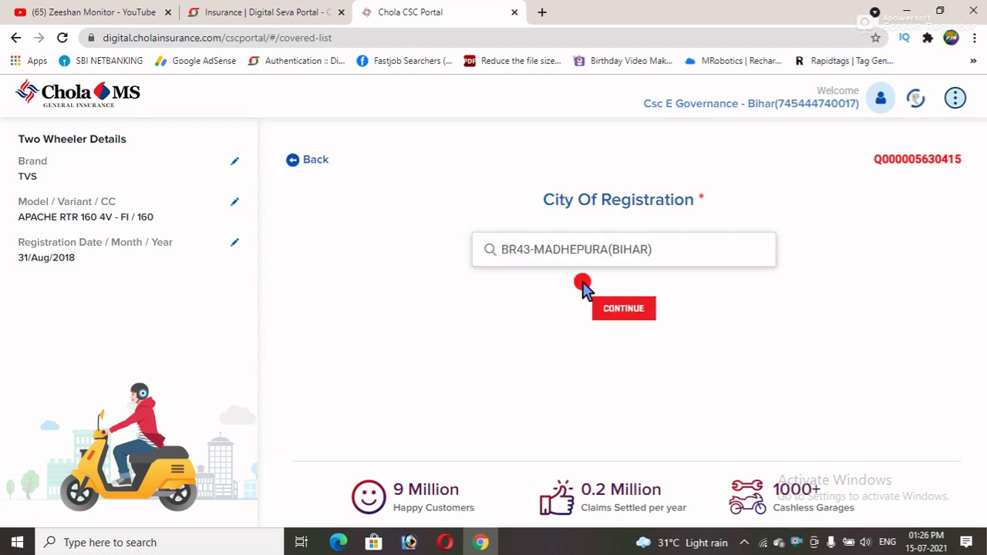
click(620, 309)
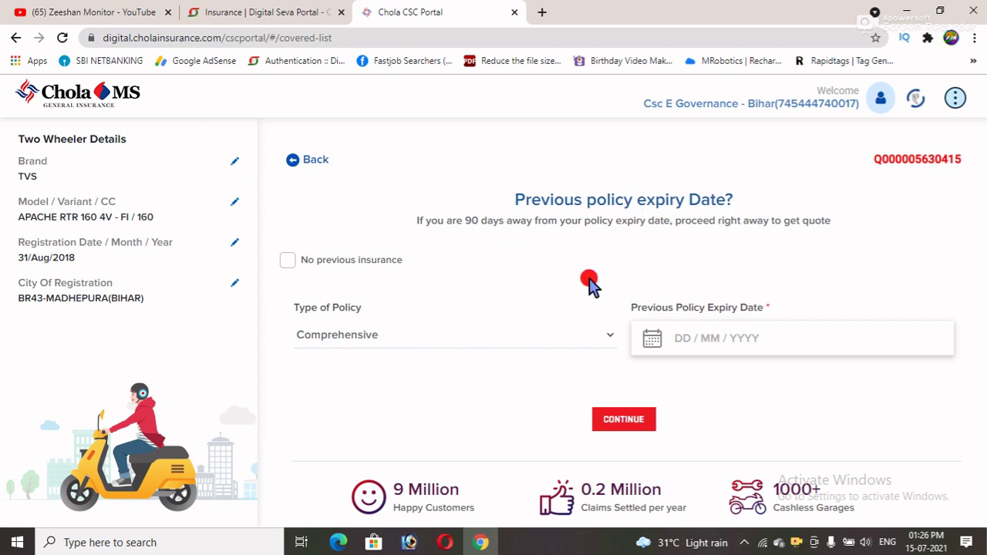
Step: Mark the two-wheeler as having no previous insurance and continue to the premium quote
click(401, 336)
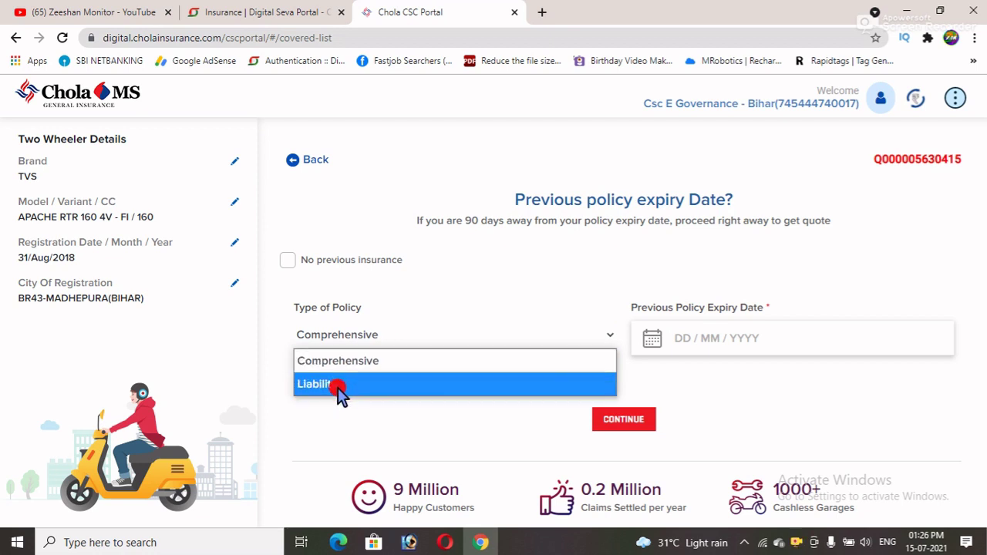
click(562, 292)
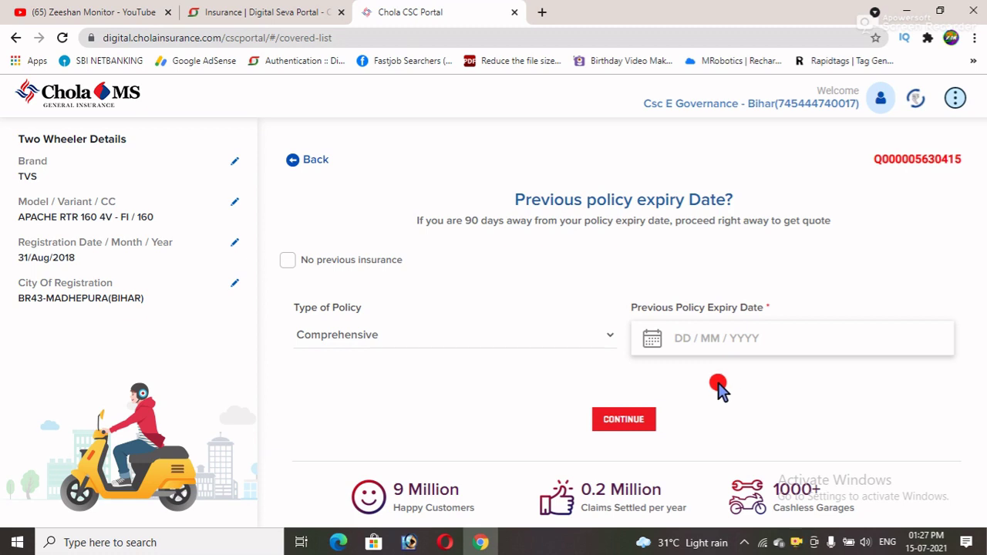
triple_click(280, 260)
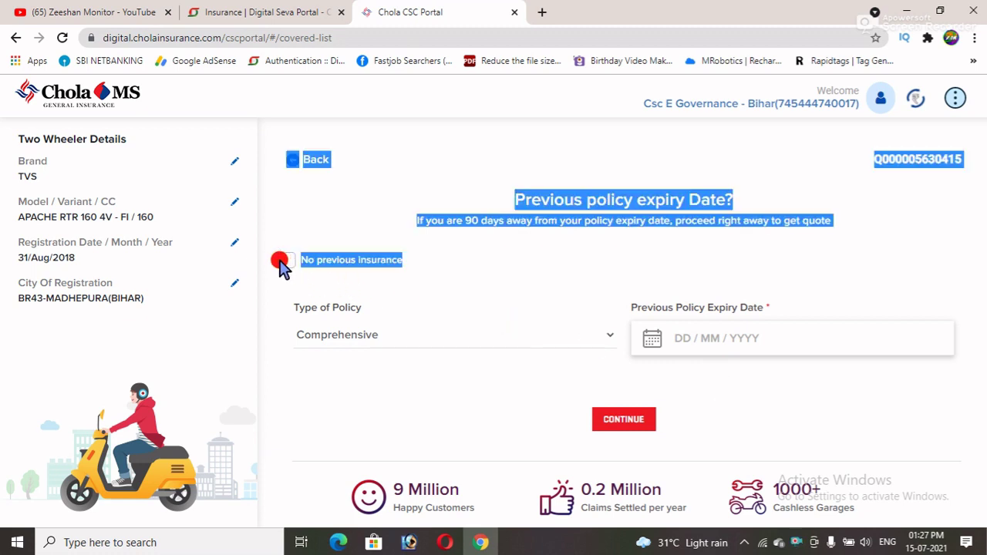
click(289, 260)
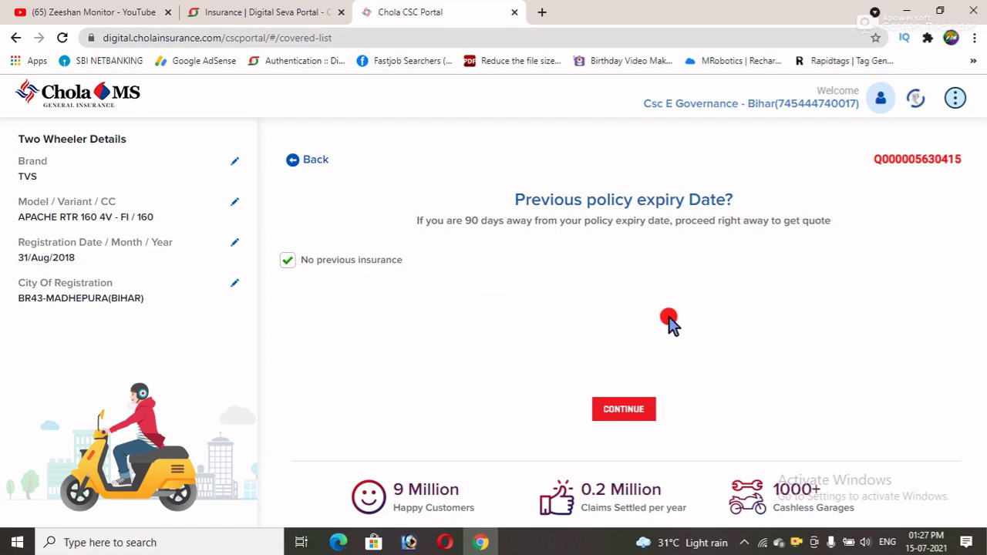
click(625, 409)
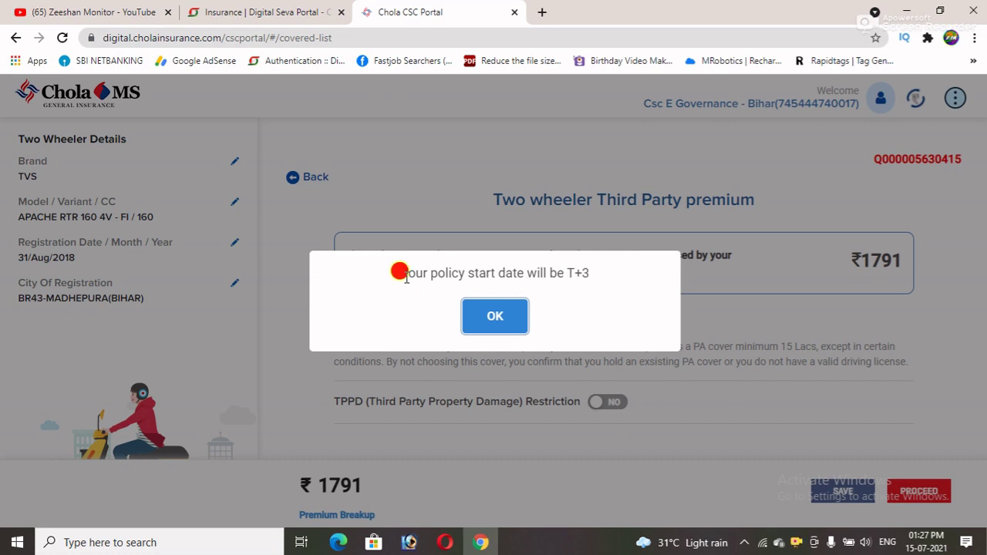
Step: Read the policy start date notice and acknowledge it
drag(406, 277, 588, 275)
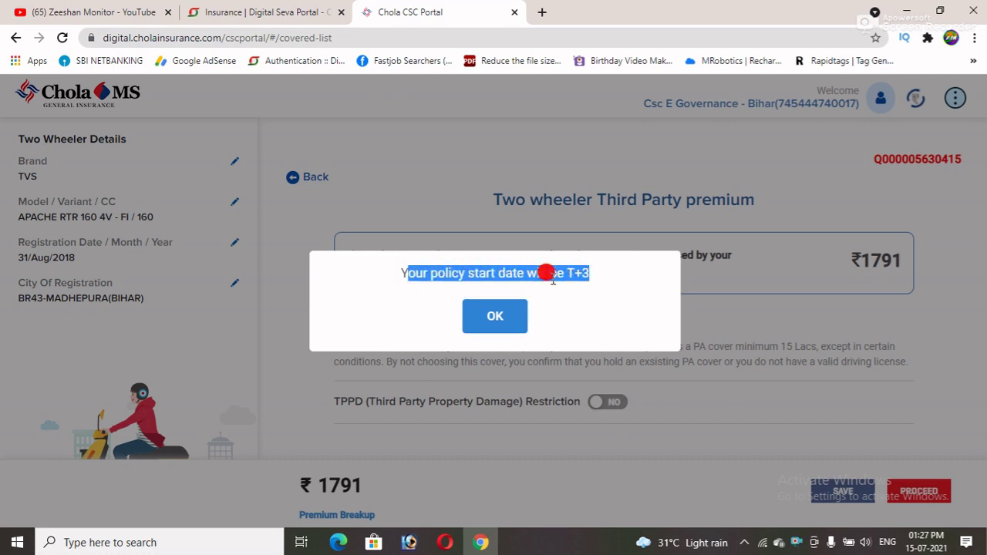
click(595, 274)
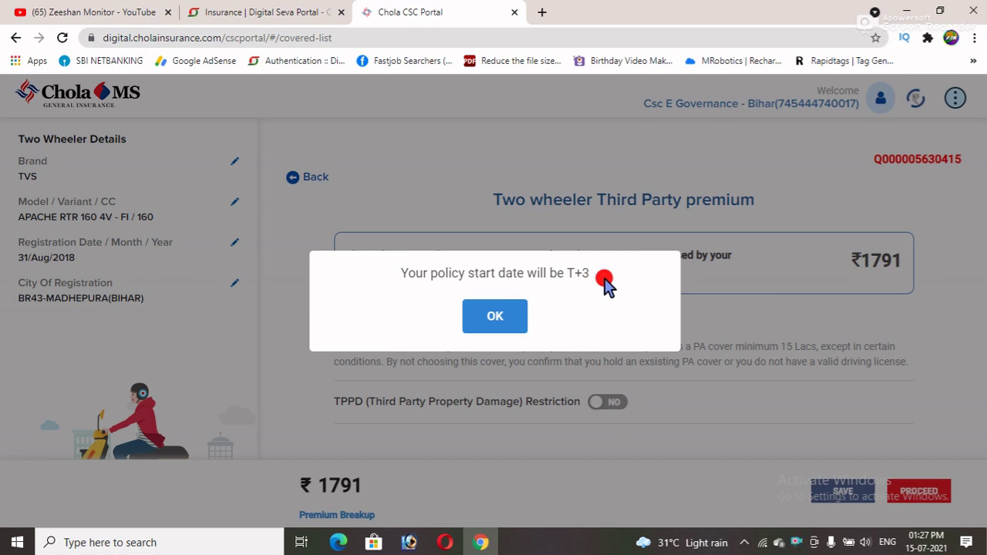
click(497, 319)
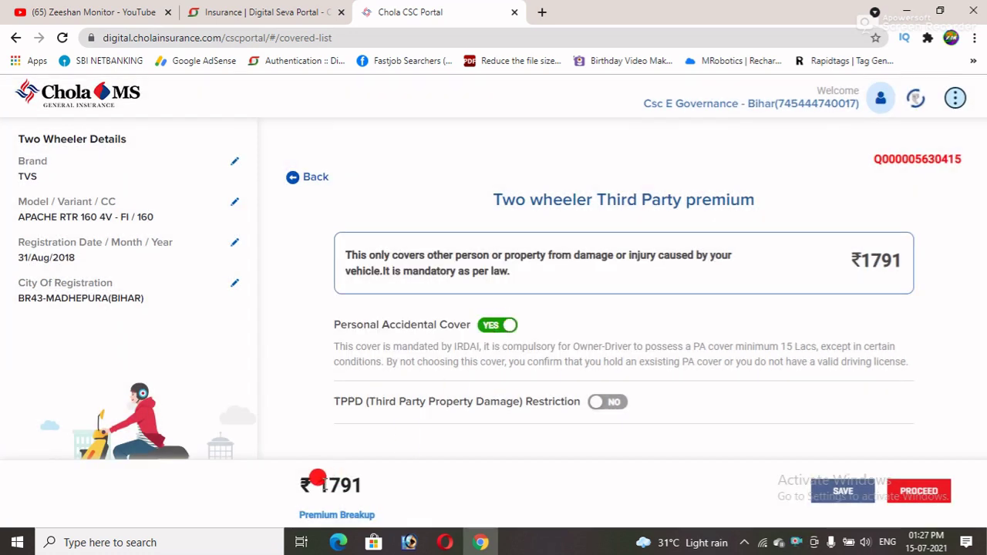
Step: Compare the third-party premium with and without Personal Accidental Cover by switching the cover off and on again
drag(317, 486, 375, 488)
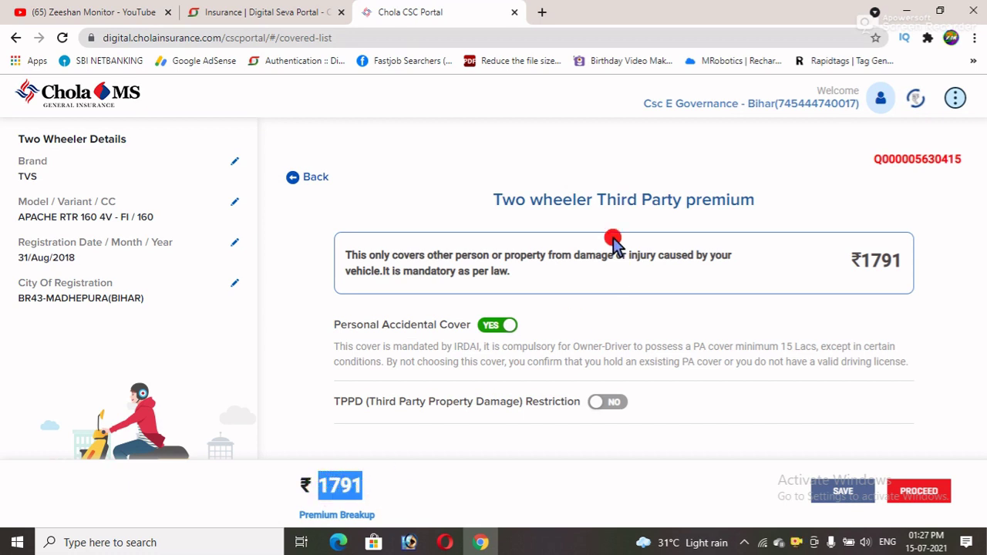
drag(310, 483, 422, 490)
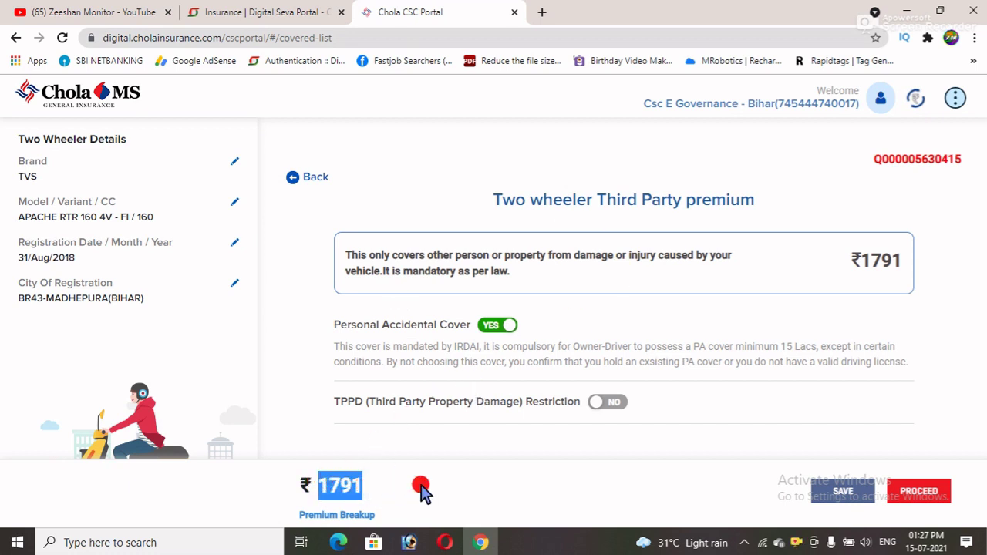
click(422, 489)
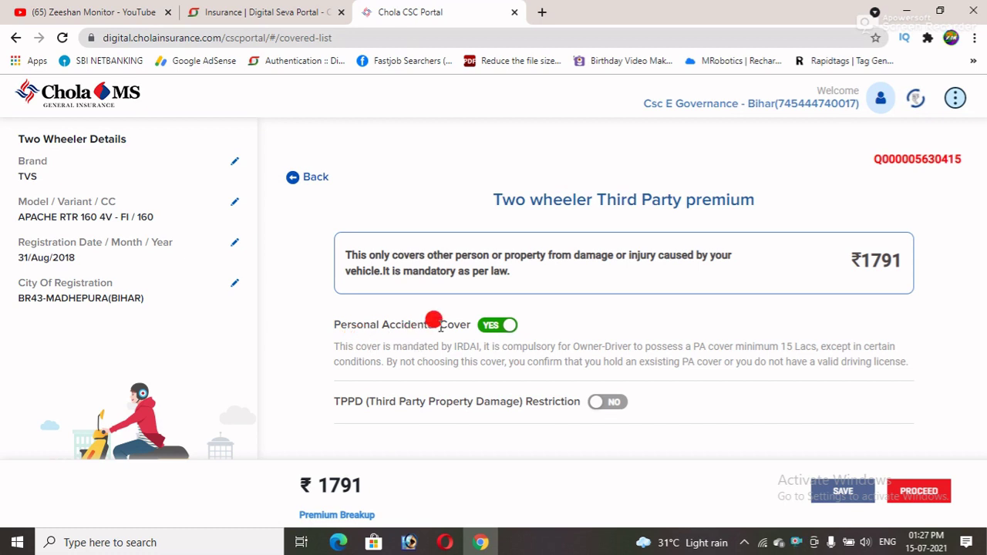
triple_click(463, 325)
click(575, 330)
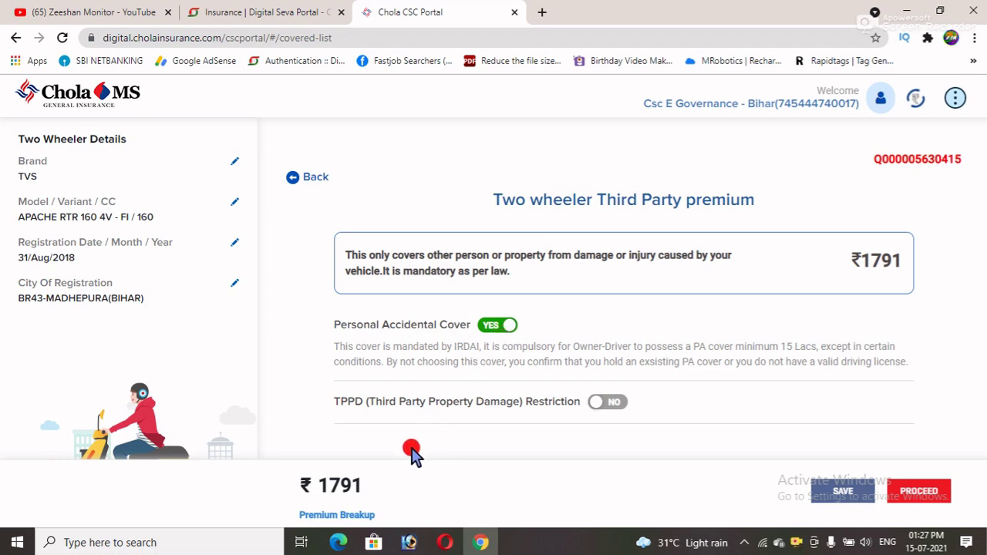
click(491, 326)
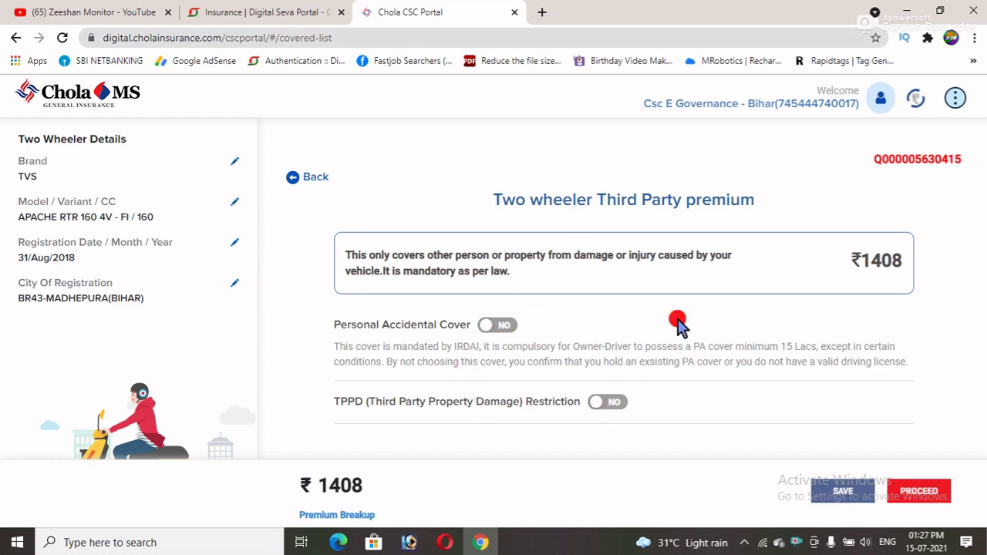
drag(493, 199, 685, 196)
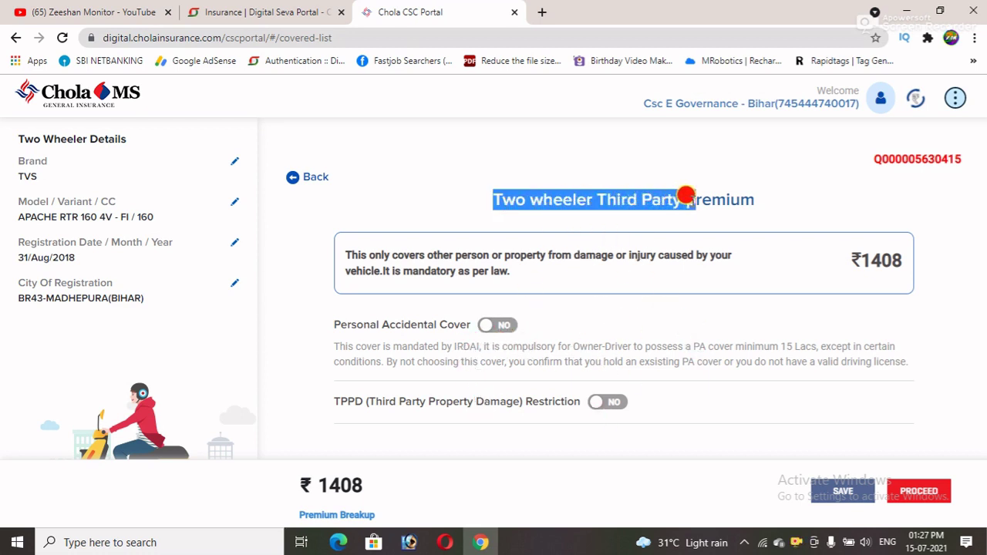
click(531, 332)
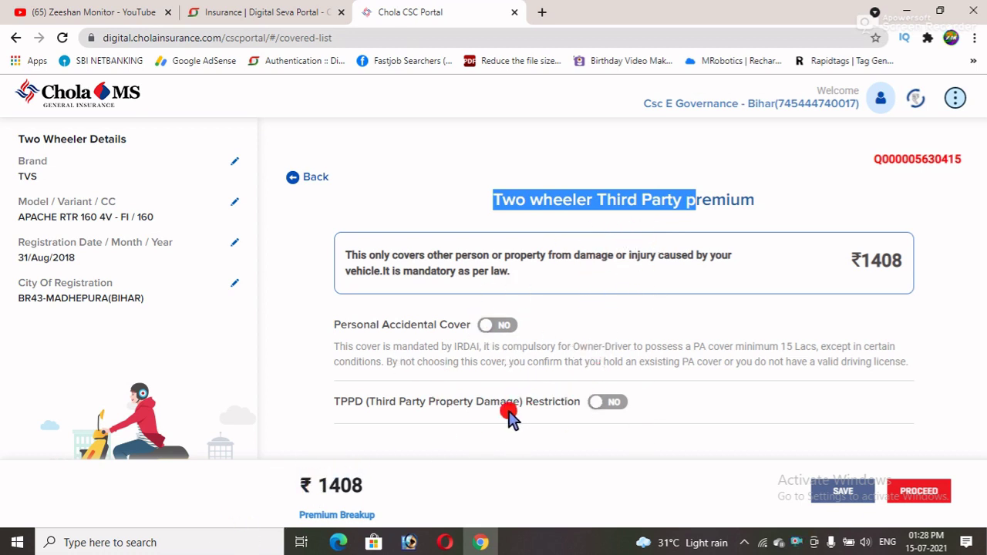
click(505, 330)
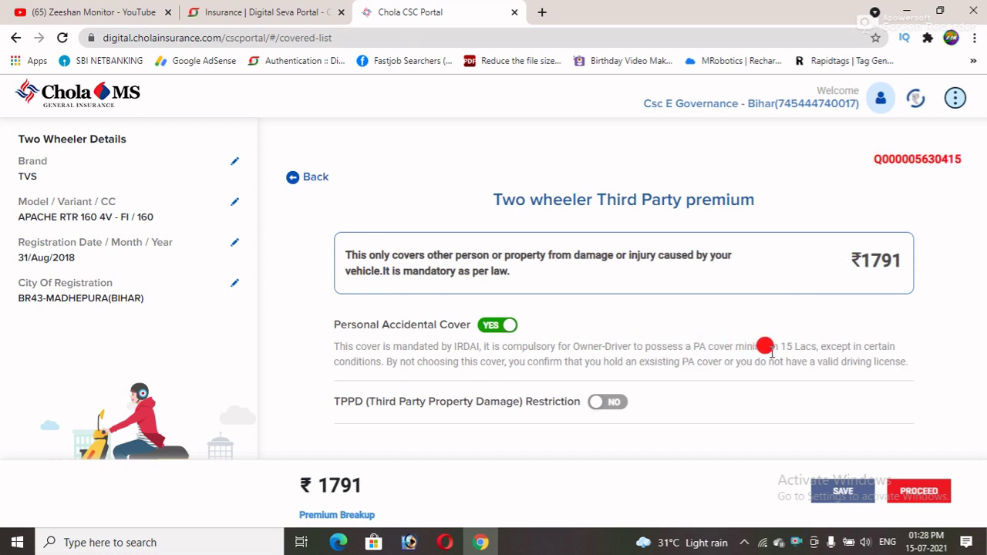
Step: Examine the Personal Accidental Cover's description, its minimum cover amount and the total premium
drag(781, 348, 812, 354)
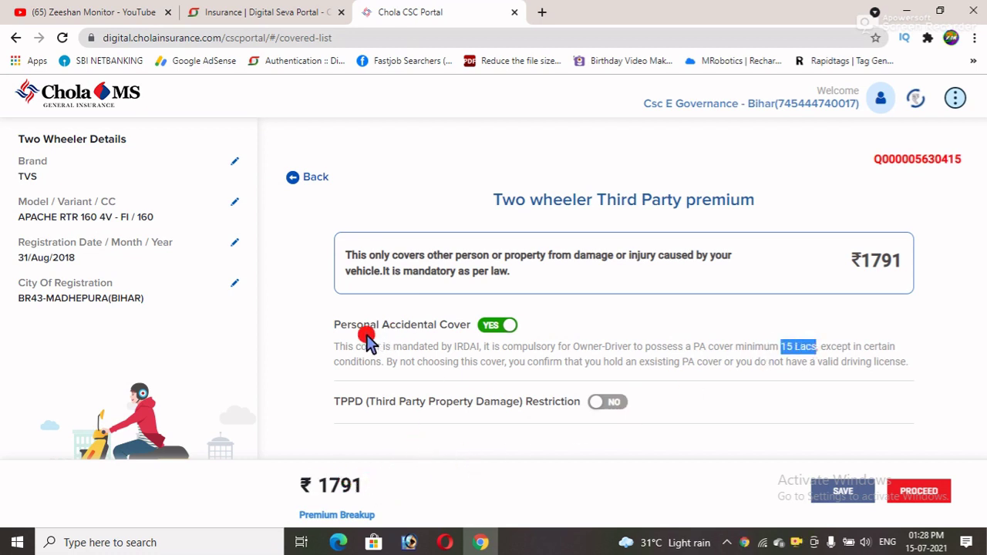
drag(377, 346, 490, 363)
click(452, 351)
click(744, 348)
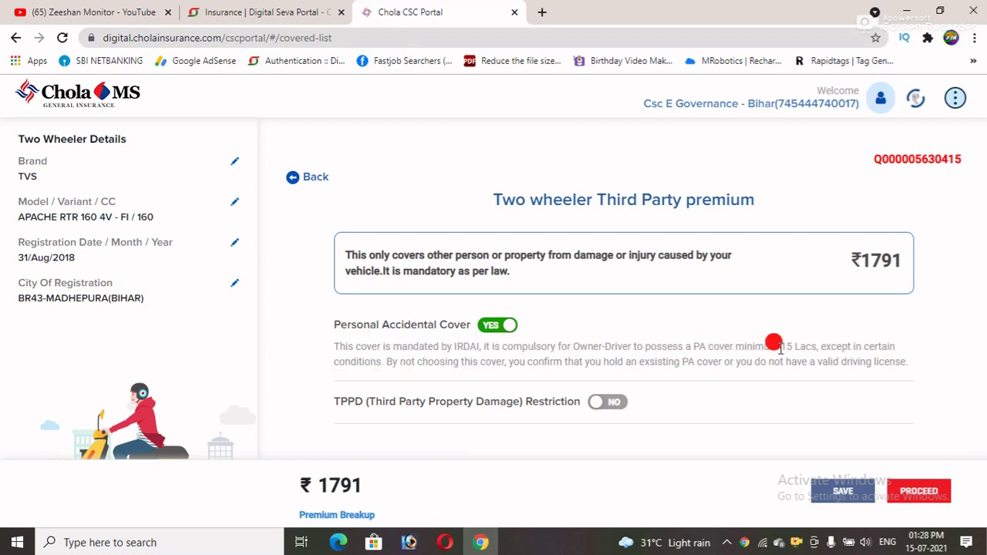
drag(778, 347, 789, 346)
click(725, 351)
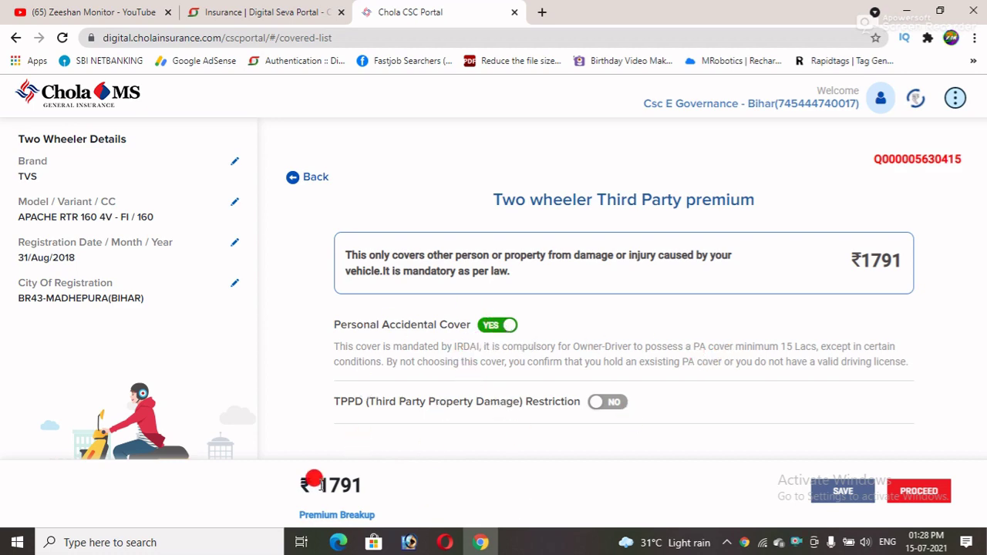
drag(313, 480, 369, 482)
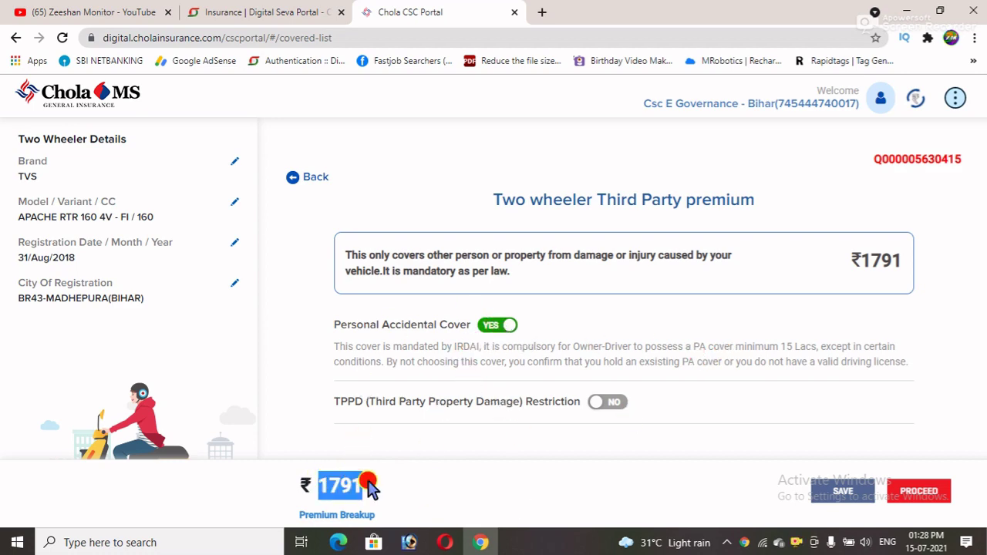
Step: Turn off Personal Accidental Cover for the third-party plan and check the total premium
click(492, 330)
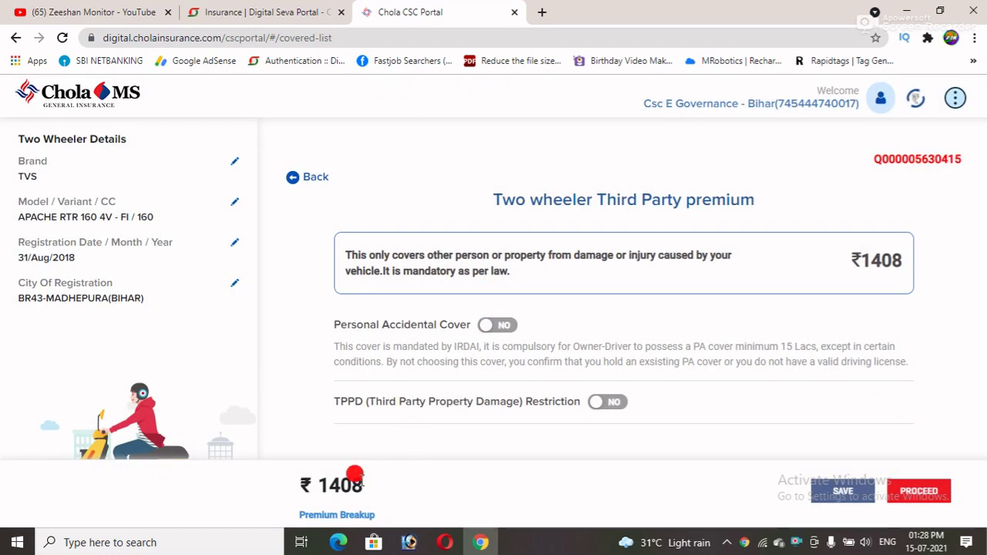
drag(316, 486, 421, 486)
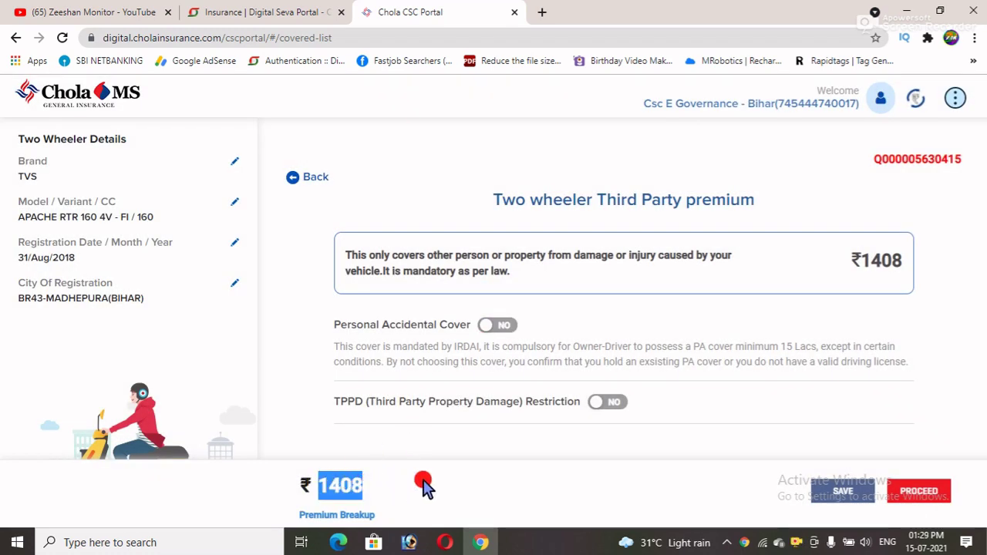
click(427, 484)
drag(309, 484, 380, 485)
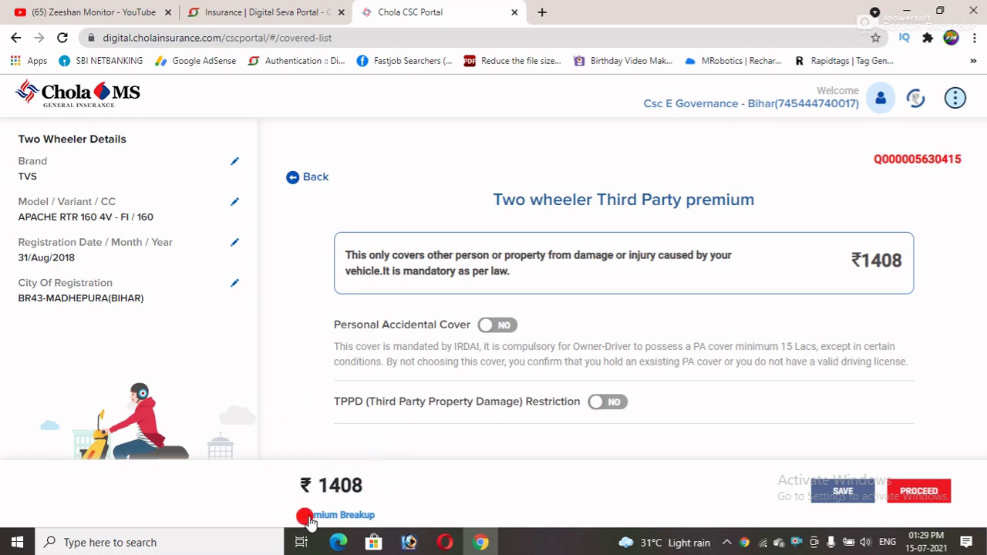
Step: Review the premium breakup, close it, and proceed with the liability plan to the registration certificate details
click(340, 515)
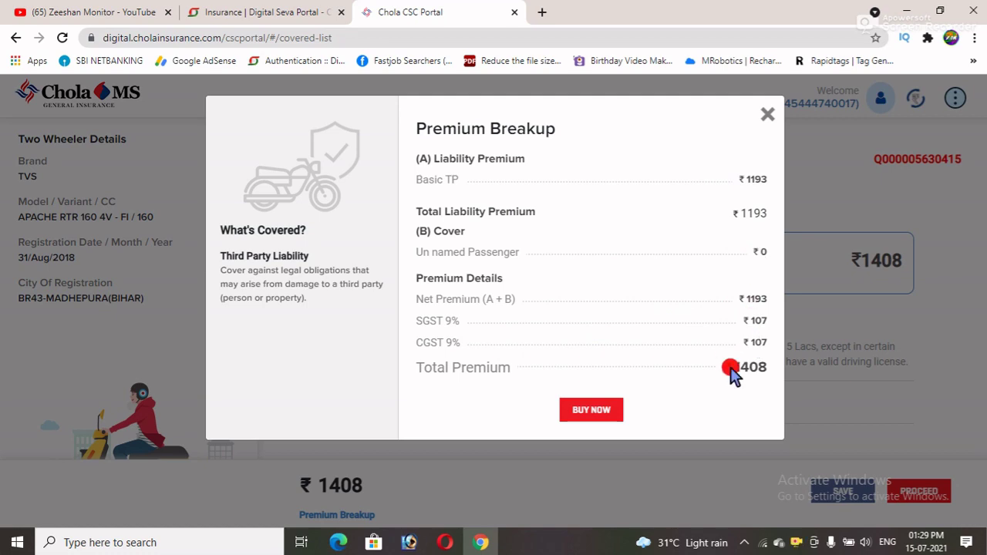
mouse_move(734, 368)
mouse_down()
mouse_move(751, 363)
mouse_move(730, 379)
mouse_up()
click(721, 390)
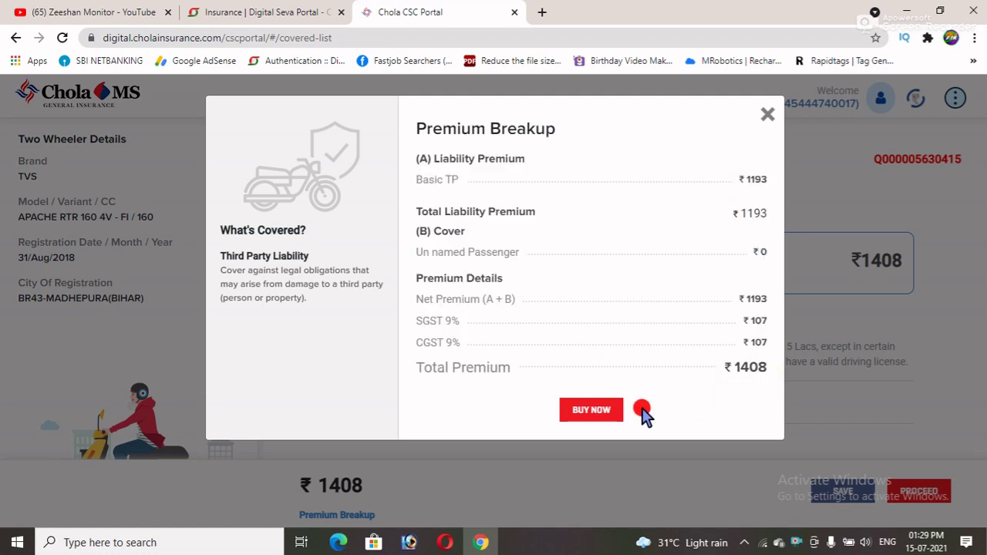
click(768, 114)
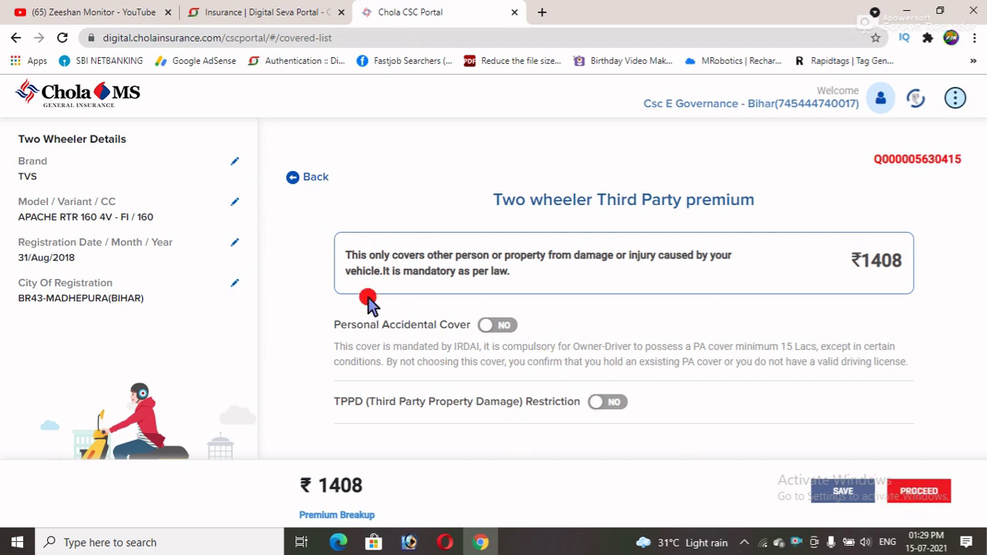
click(934, 494)
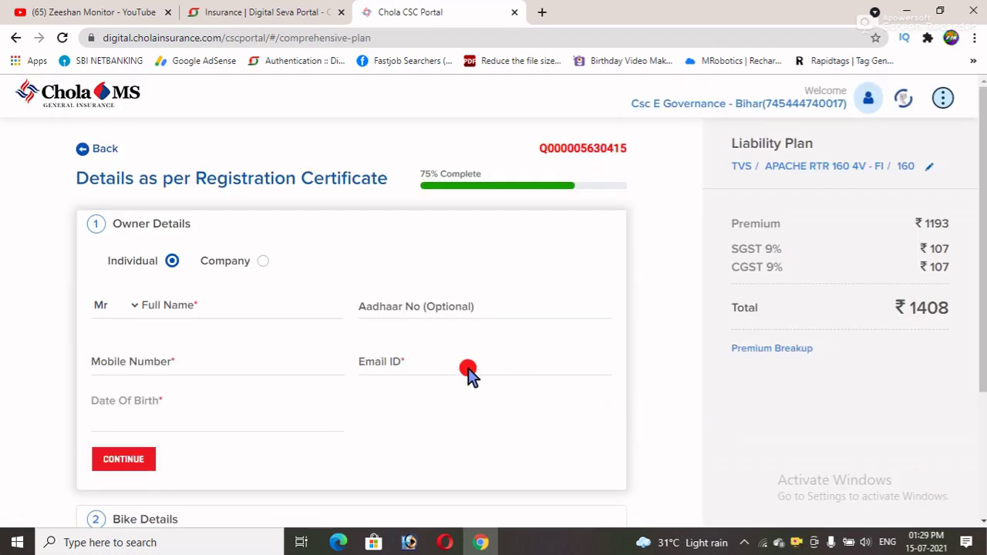
Step: Fill in the individual owner's full name, mobile number, email and date of birth, and continue to the bike details
scroll(462, 370, down, 1)
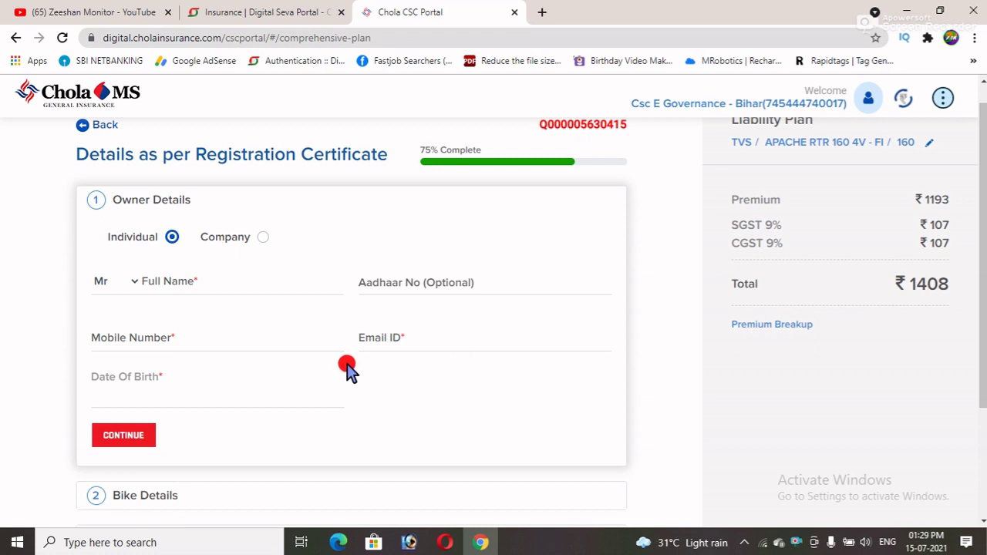
scroll(347, 367, up, 1)
click(207, 308)
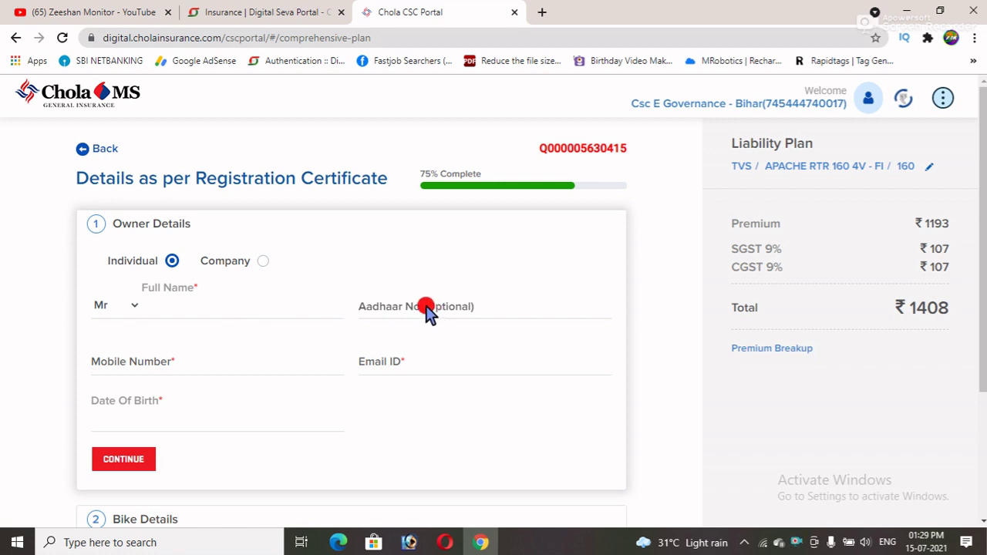
scroll(463, 313, down, 2)
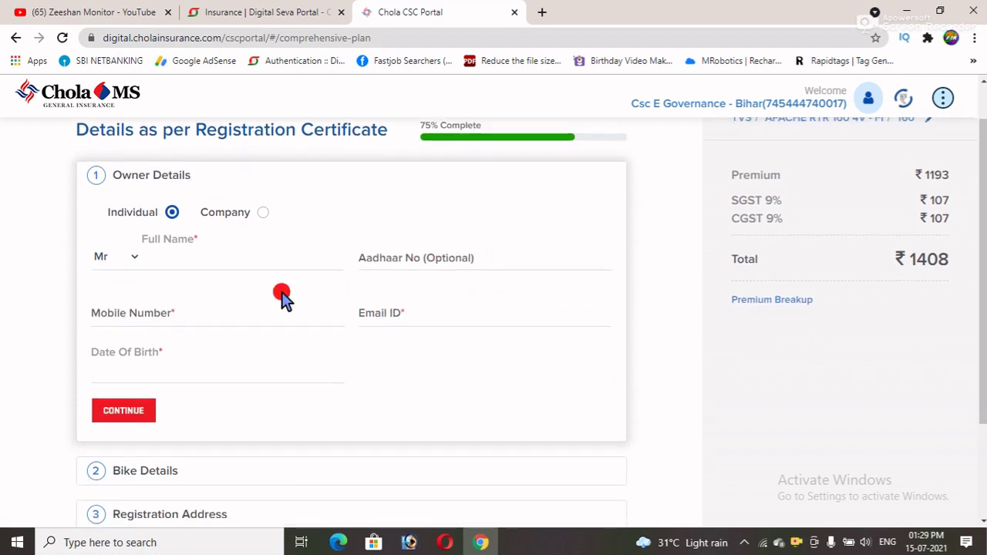
click(281, 299)
scroll(318, 342, down, 1)
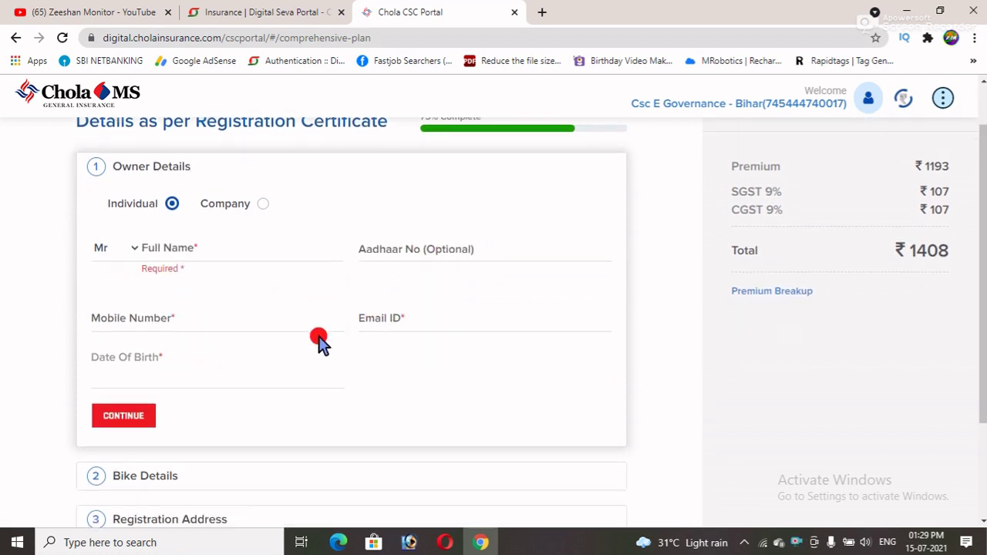
scroll(319, 342, down, 1)
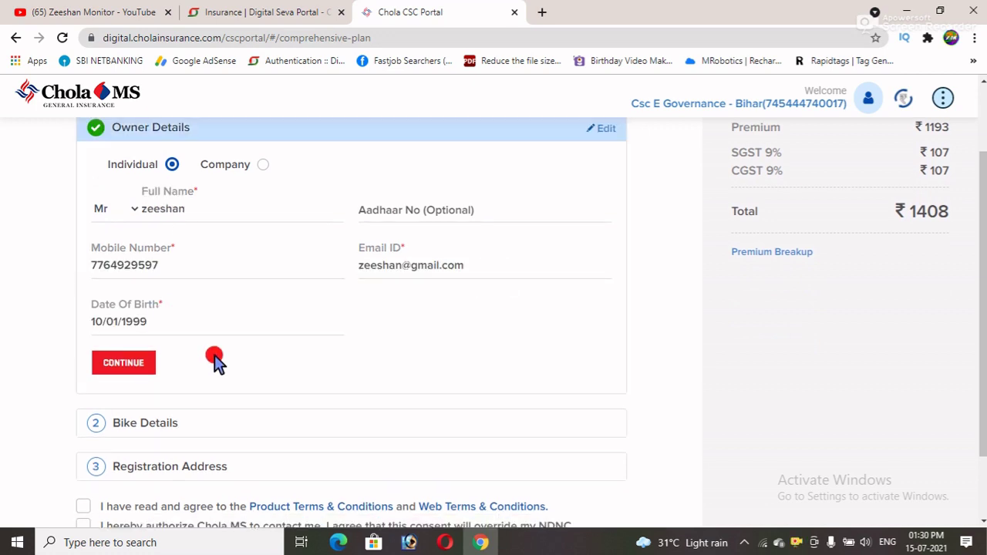
click(131, 361)
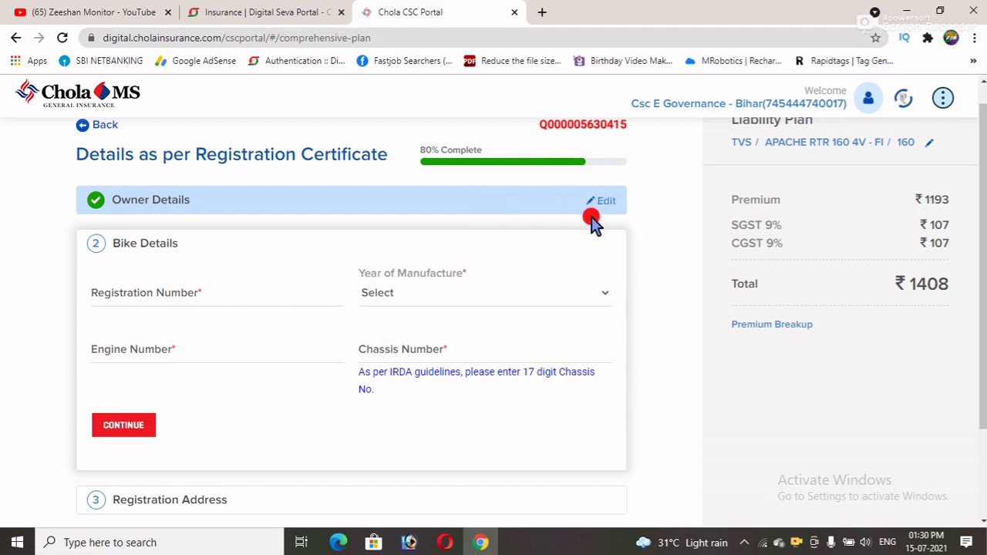
Step: Enter the bike's registration number and set its year of manufacture to 2018
scroll(593, 222, up, 1)
drag(419, 176, 456, 174)
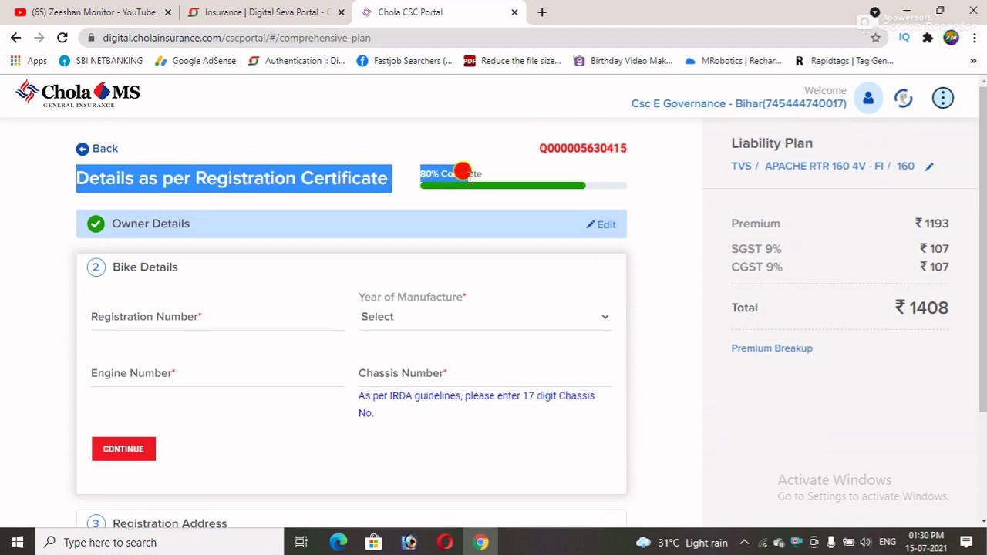
click(463, 171)
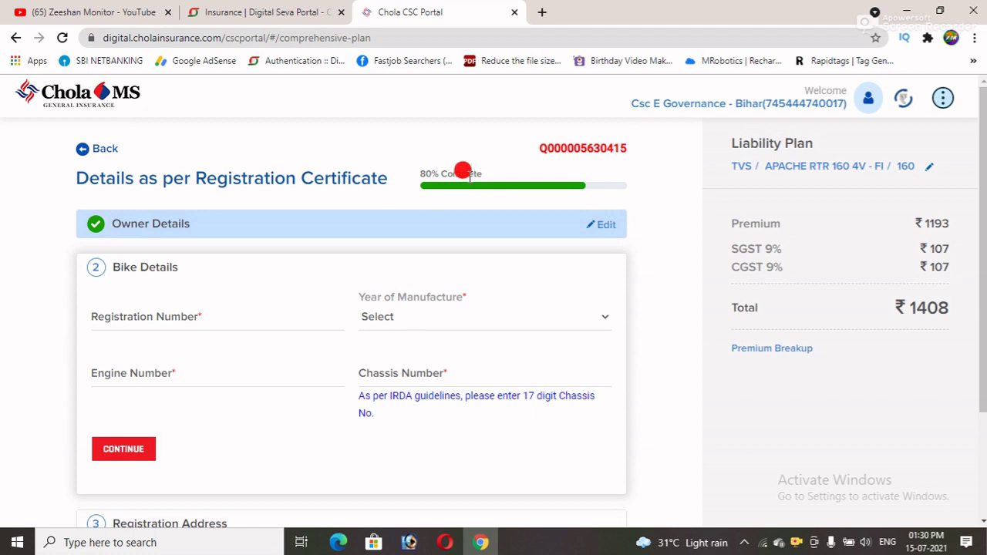
click(159, 324)
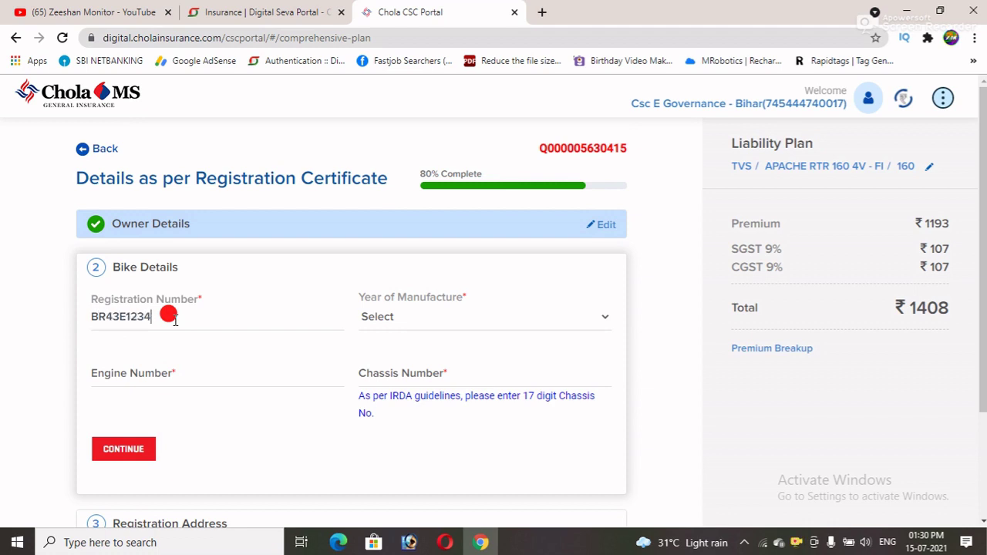
click(393, 322)
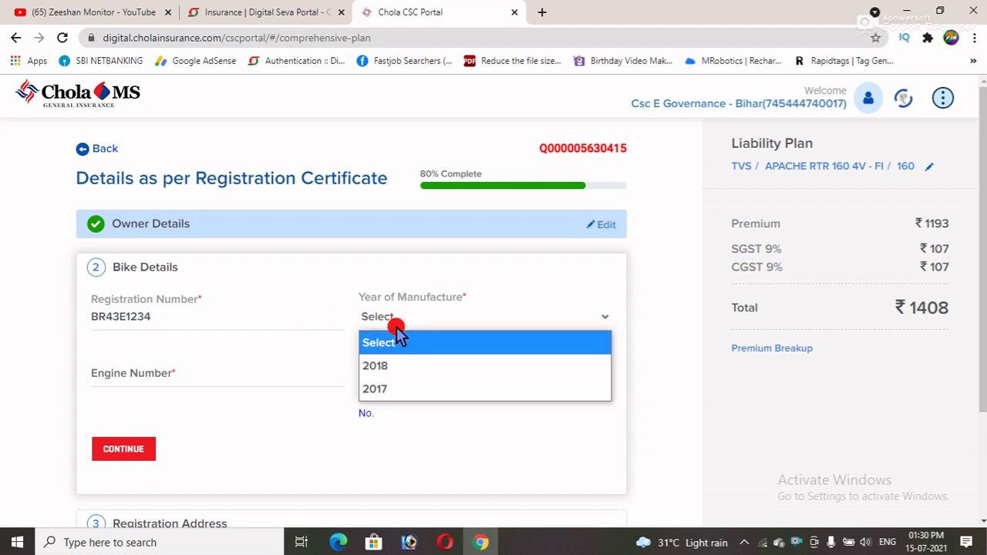
click(397, 364)
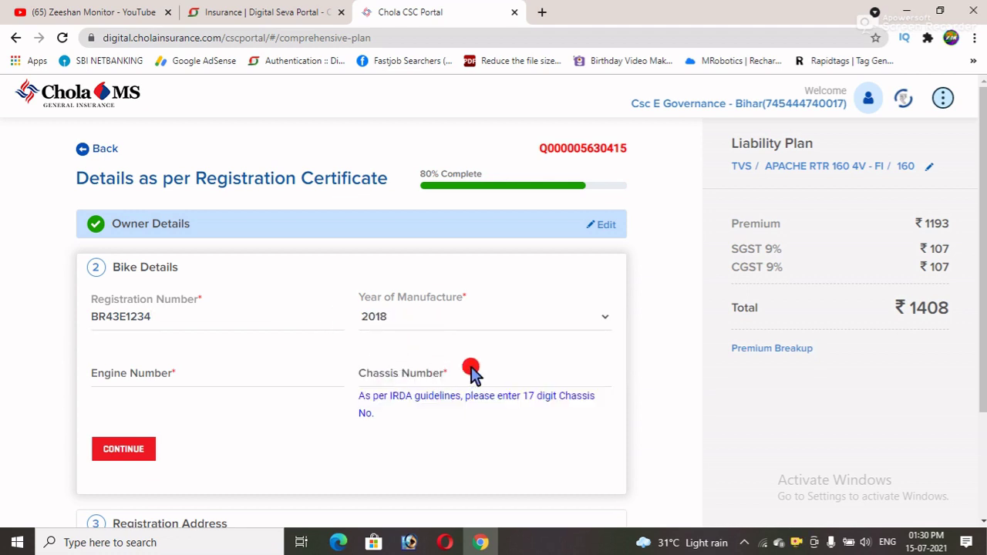
Step: Enter the bike's engine number and chassis number, and continue to the registration address
click(139, 374)
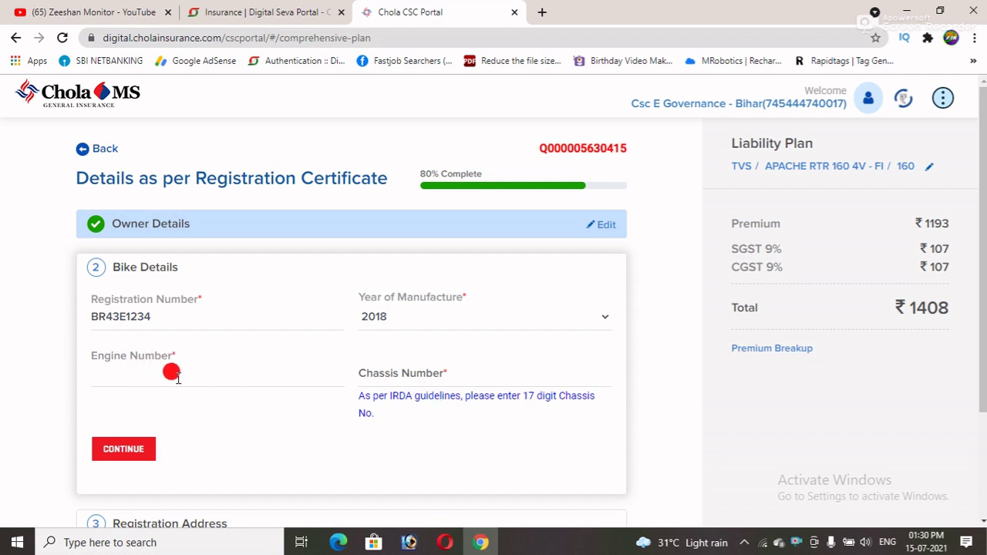
click(428, 375)
click(147, 376)
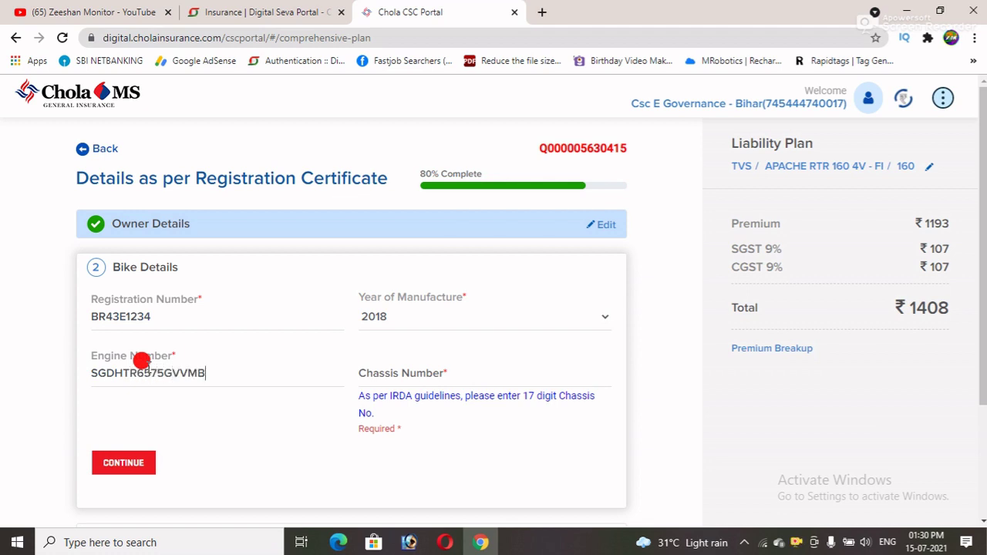
click(417, 381)
text(HDGDJGFJYEDYREDGVHDGJDJGCB)
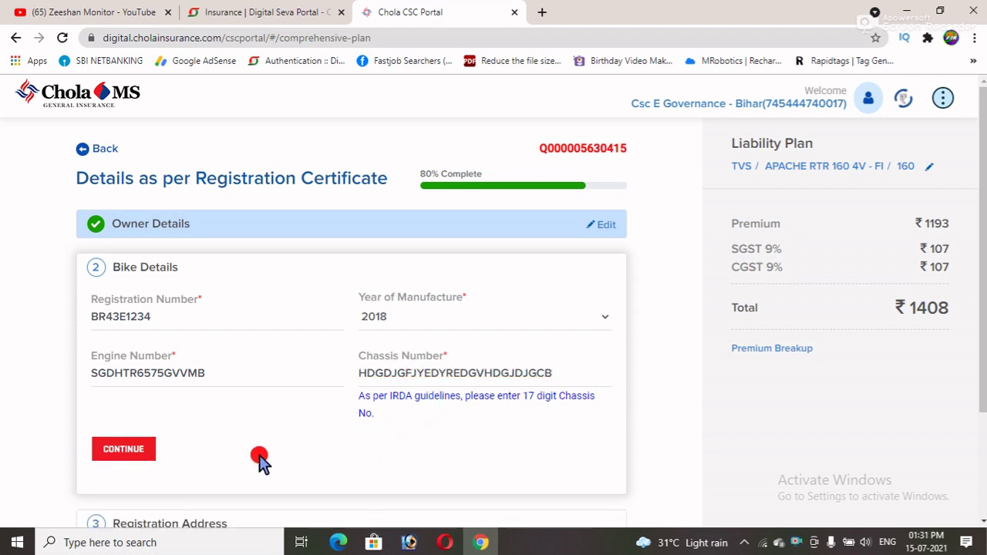
click(122, 456)
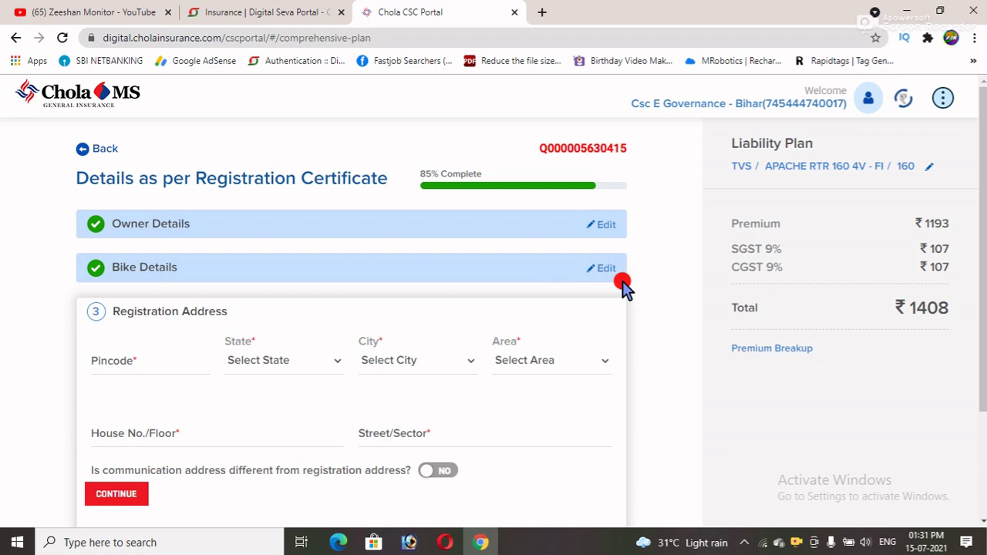
Step: Enter the registration address pincode and choose MADHEPURA COLLECTORATE S.O as the area
scroll(166, 302, down, 1)
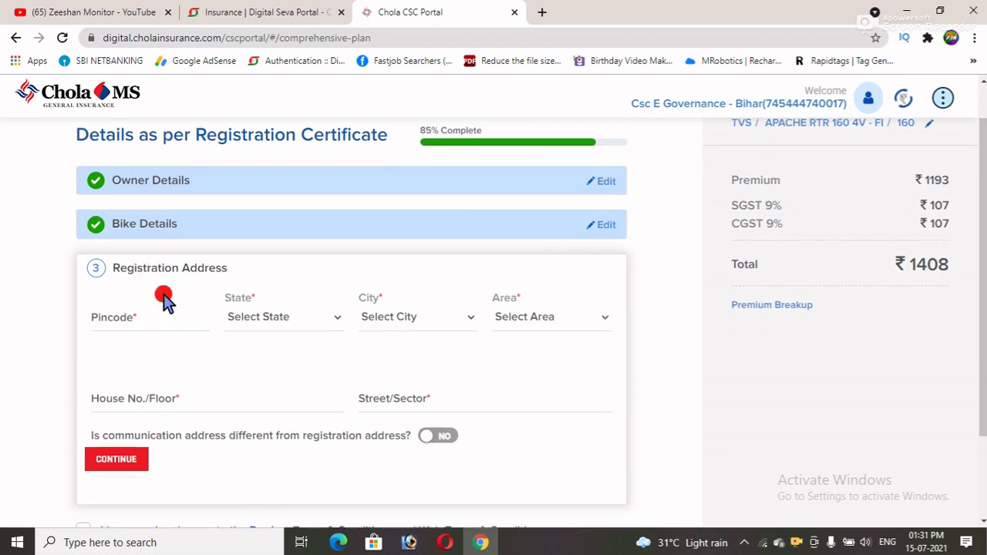
double_click(116, 313)
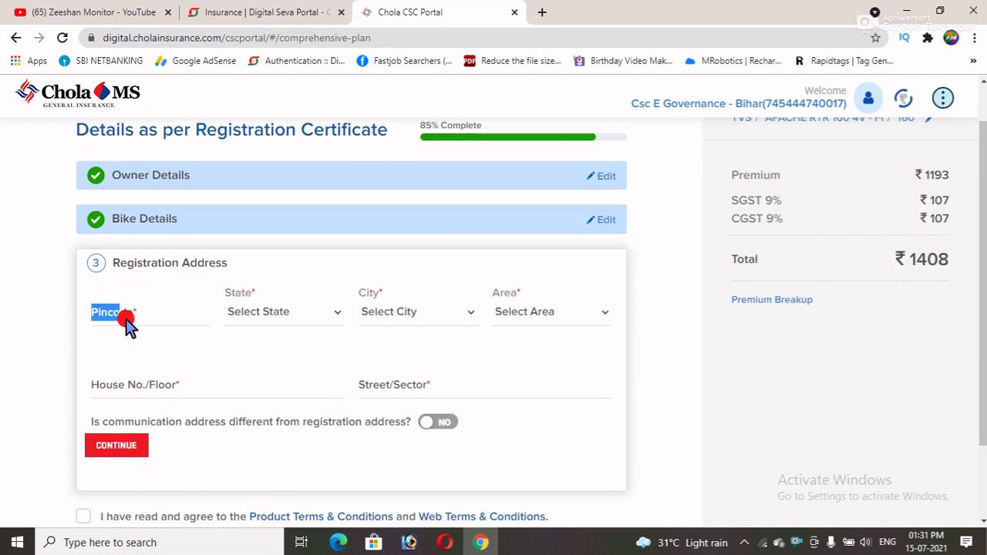
click(126, 321)
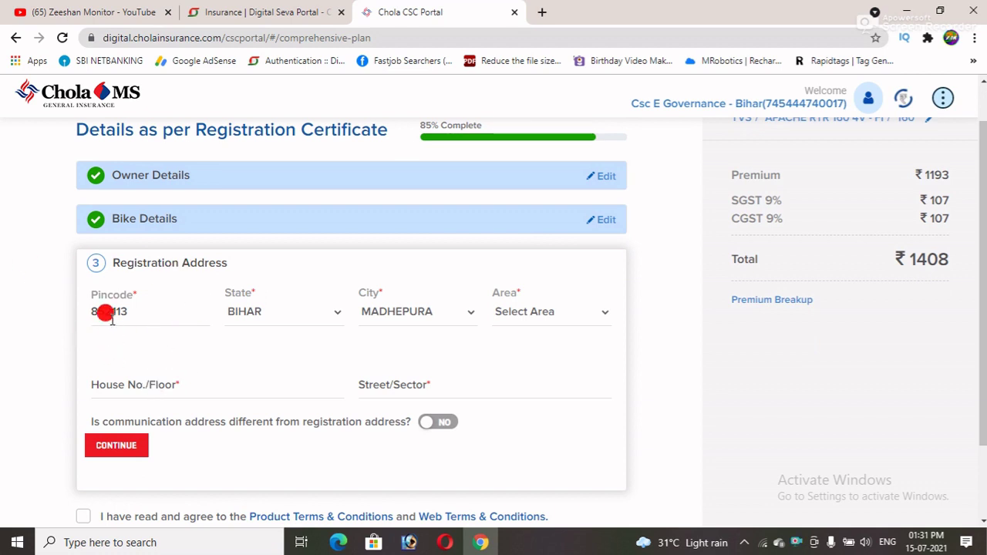
click(540, 310)
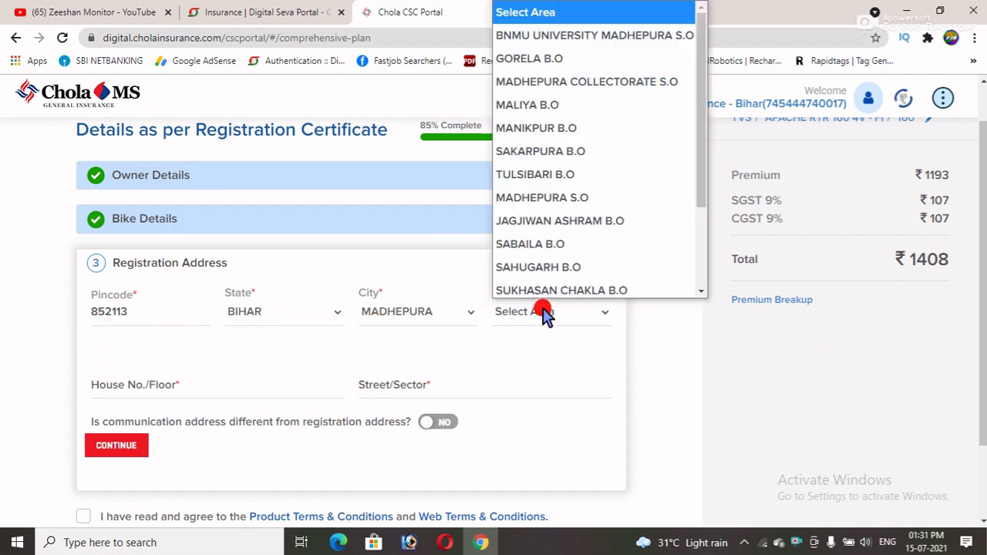
click(562, 79)
scroll(348, 343, down, 1)
Step: Preview the separate communication address fields by switching the different-address option on and back off
click(156, 315)
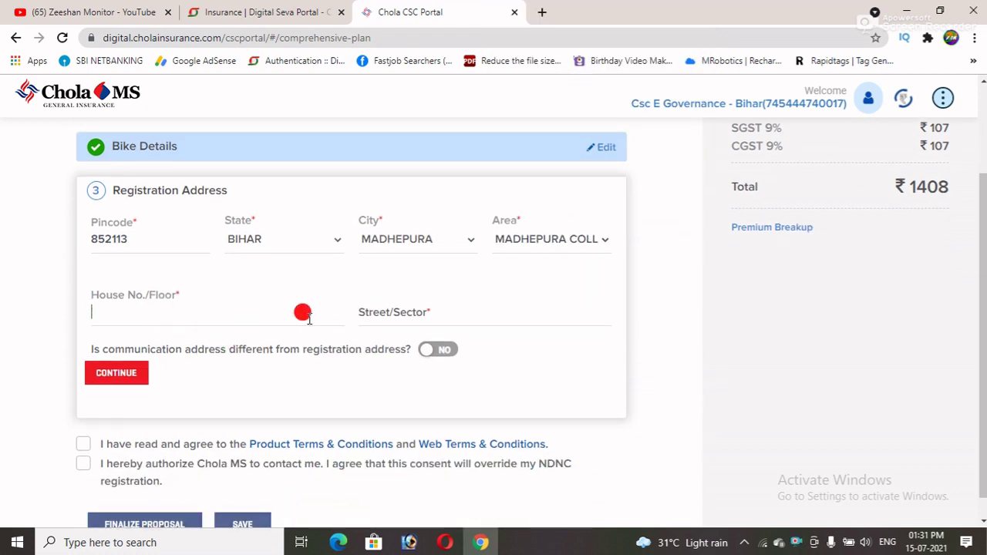
drag(194, 337, 251, 359)
click(261, 357)
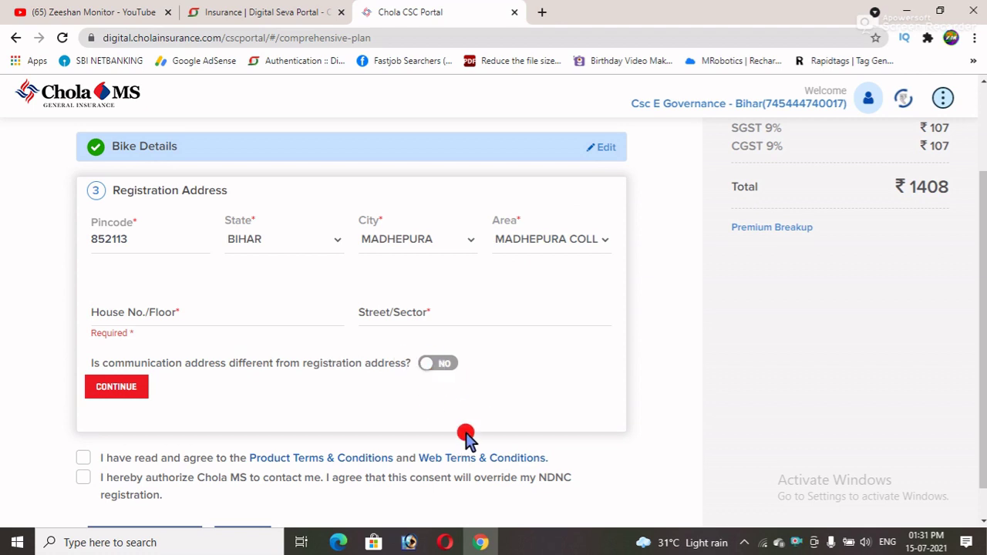
click(446, 368)
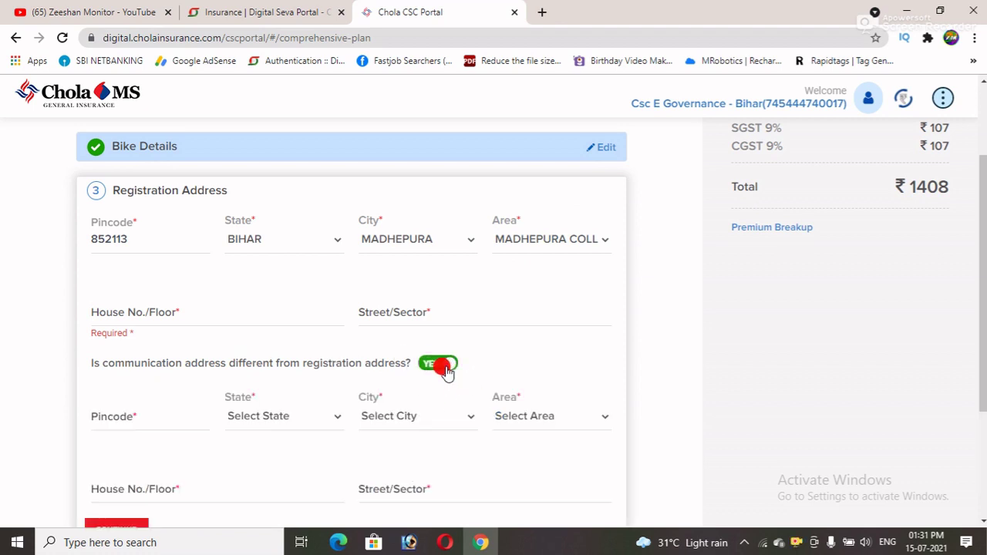
click(437, 371)
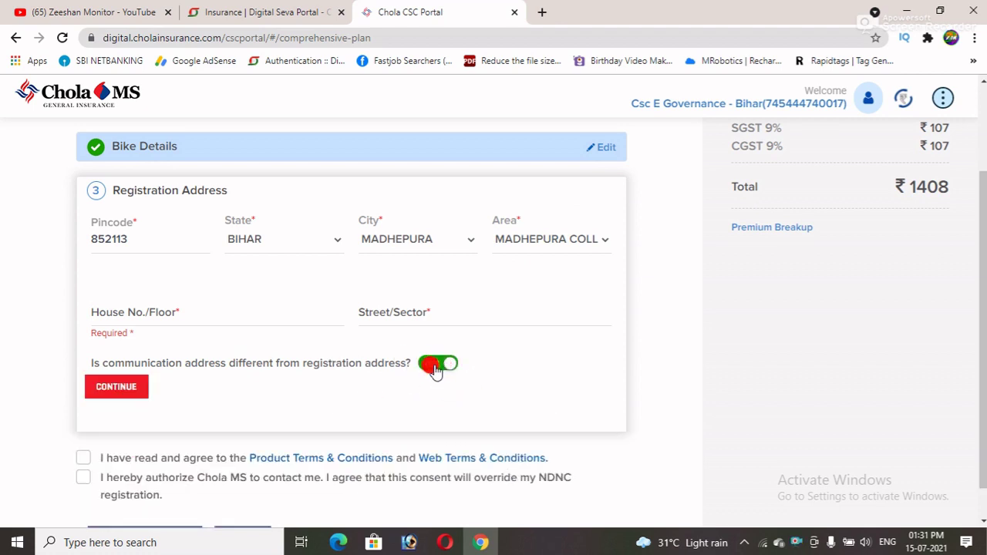
scroll(396, 357, down, 1)
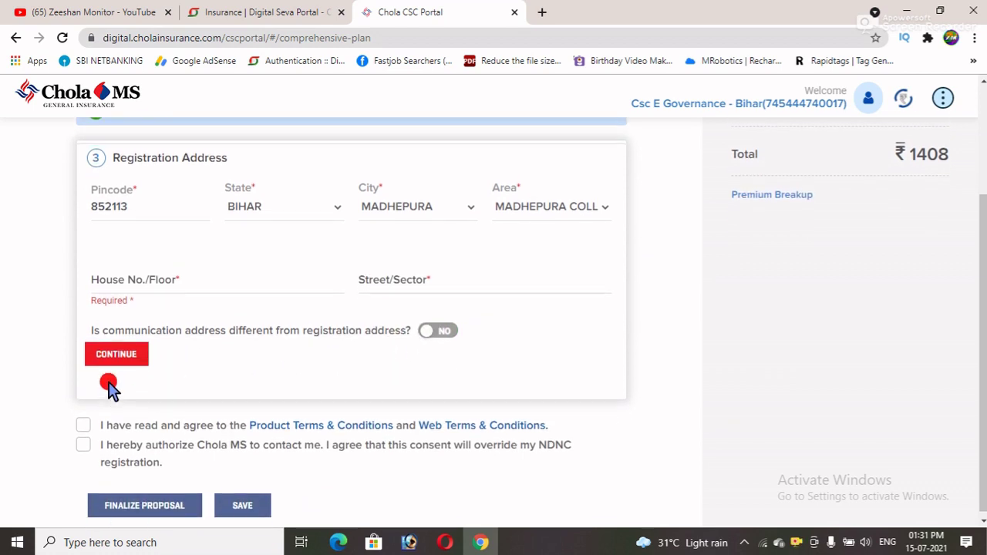
Step: Fill in the required house number and street of the registration address, and continue to complete the section
click(112, 351)
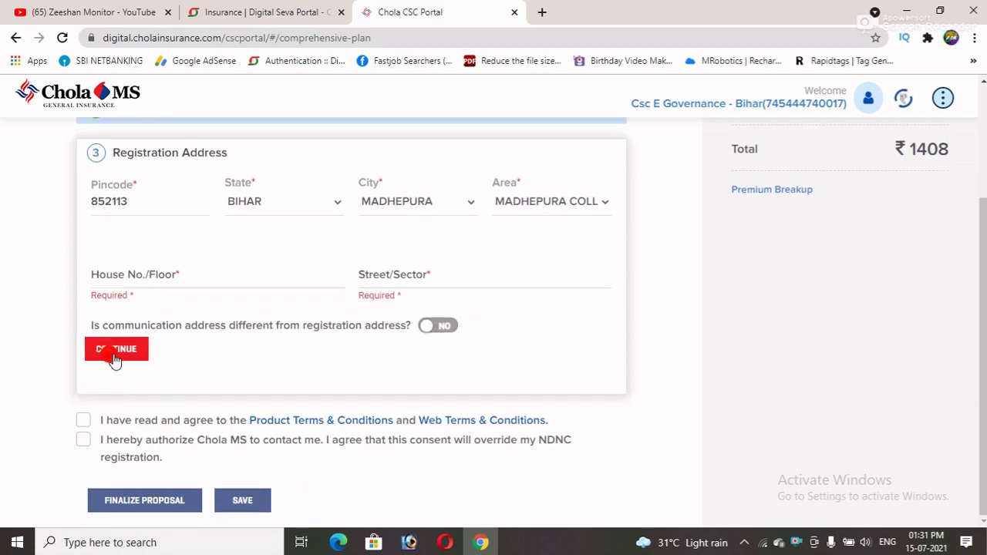
click(164, 271)
text(GGFG)
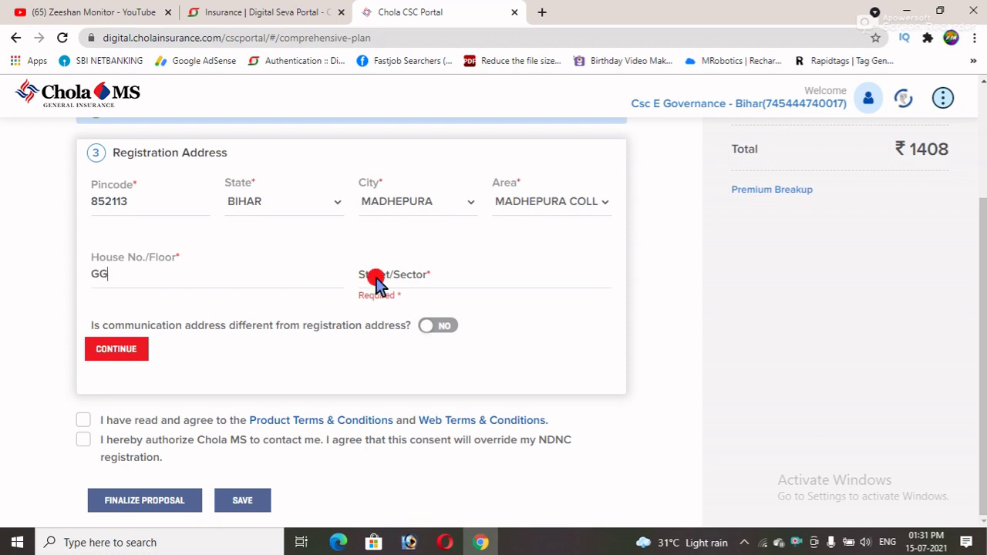
click(395, 273)
text(GFDGDFG)
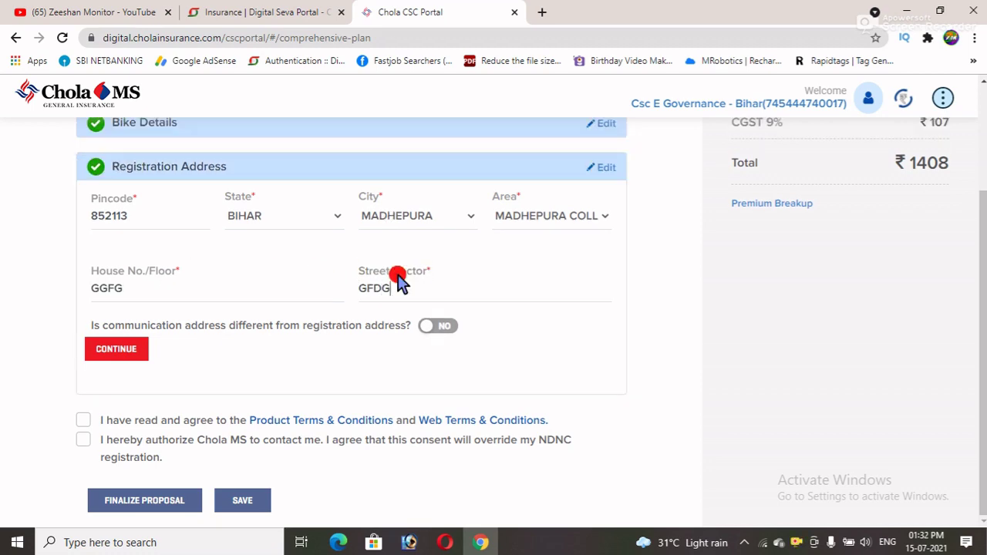
click(116, 347)
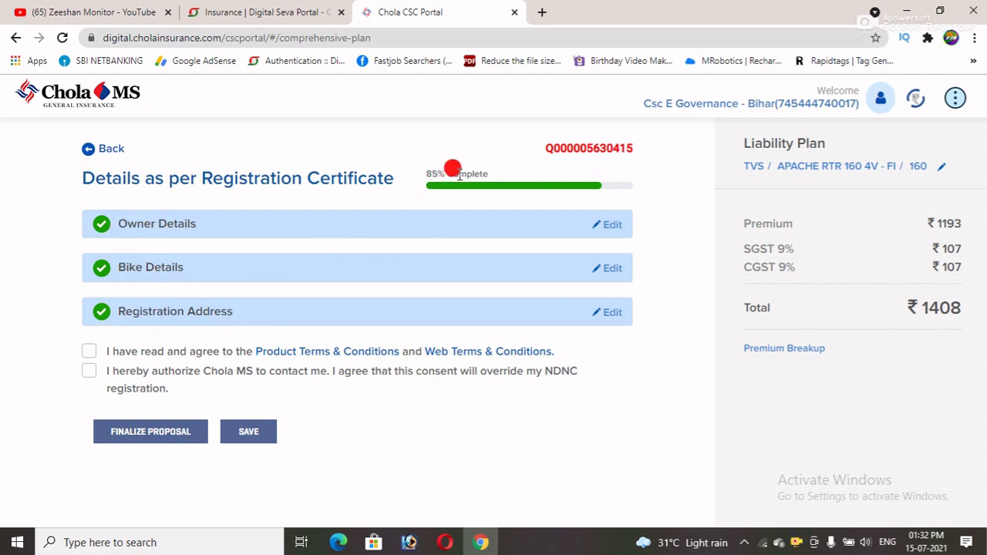
Step: Accept the terms and conditions and the Chola MS contact authorization, finalize the proposal, and acknowledge the confirmation
click(89, 351)
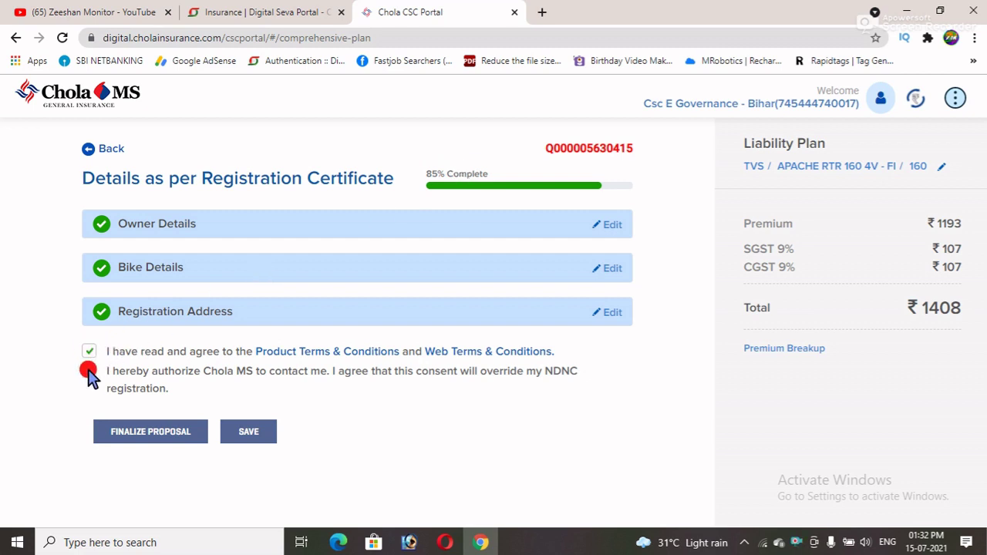
click(89, 372)
click(142, 433)
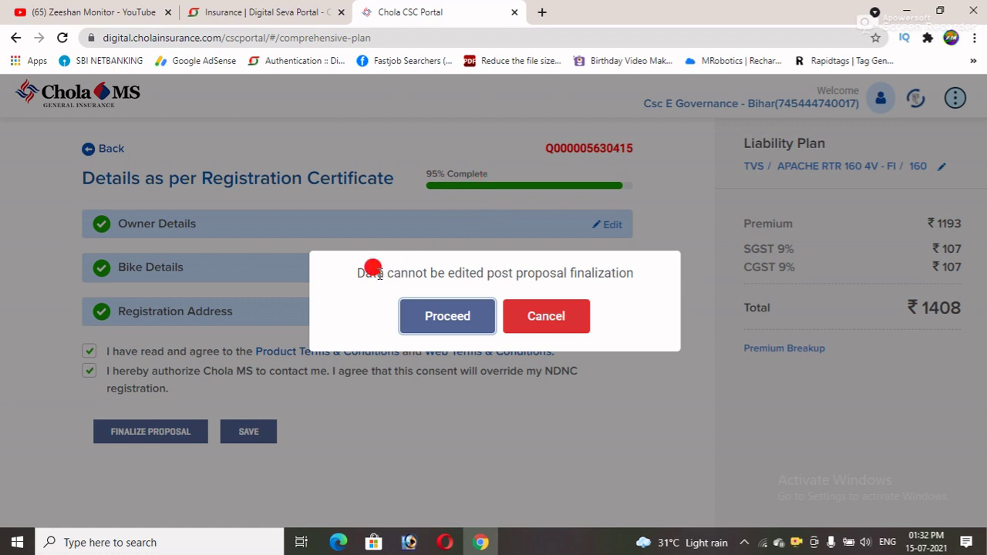
drag(377, 272, 573, 274)
click(479, 267)
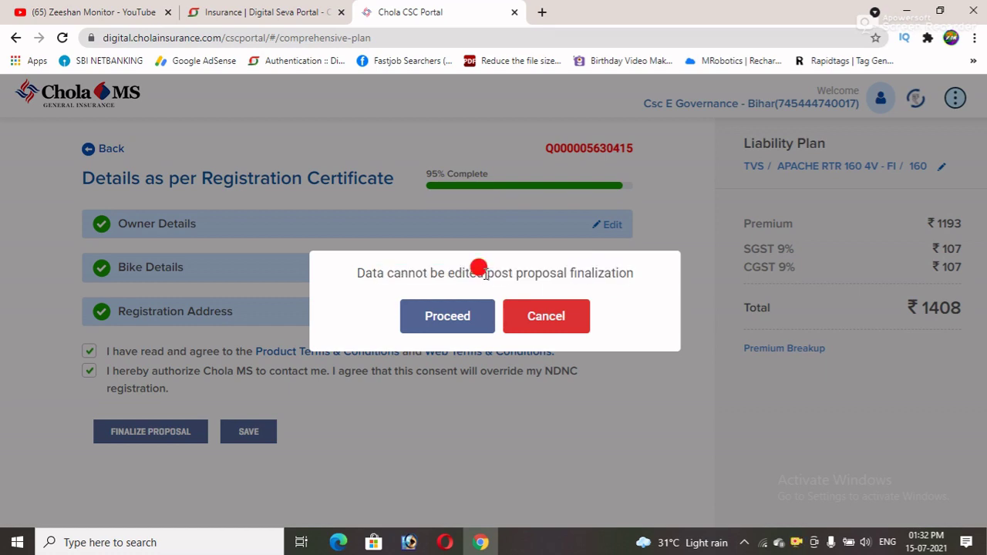
click(448, 315)
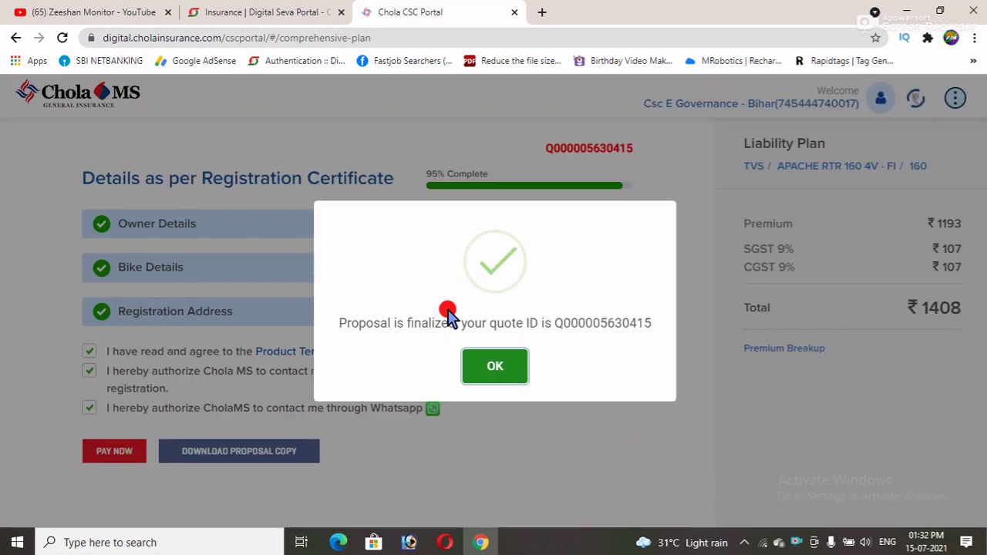
click(487, 361)
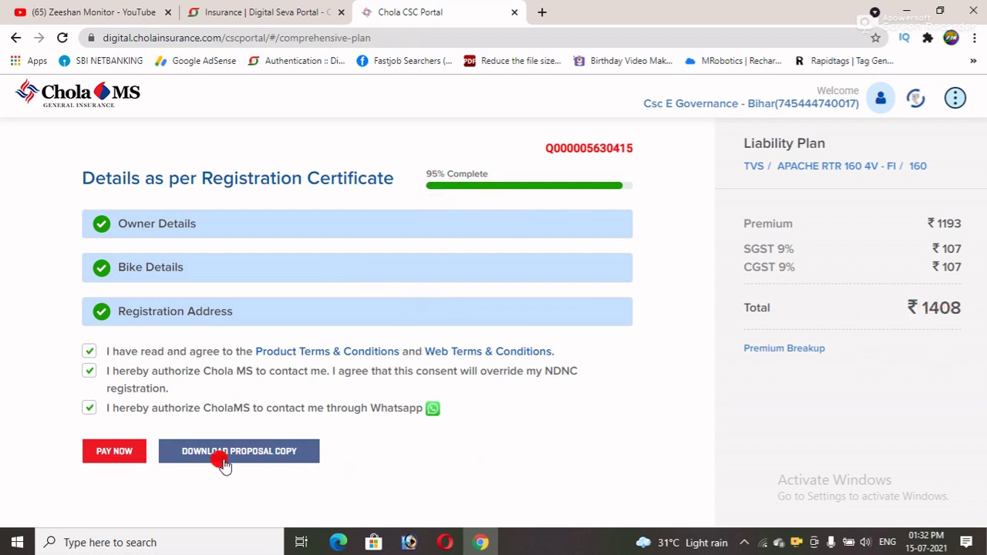
Step: Download the proposal copy and open the PDF to review the proposer, vehicle and personal accident cover details
click(269, 458)
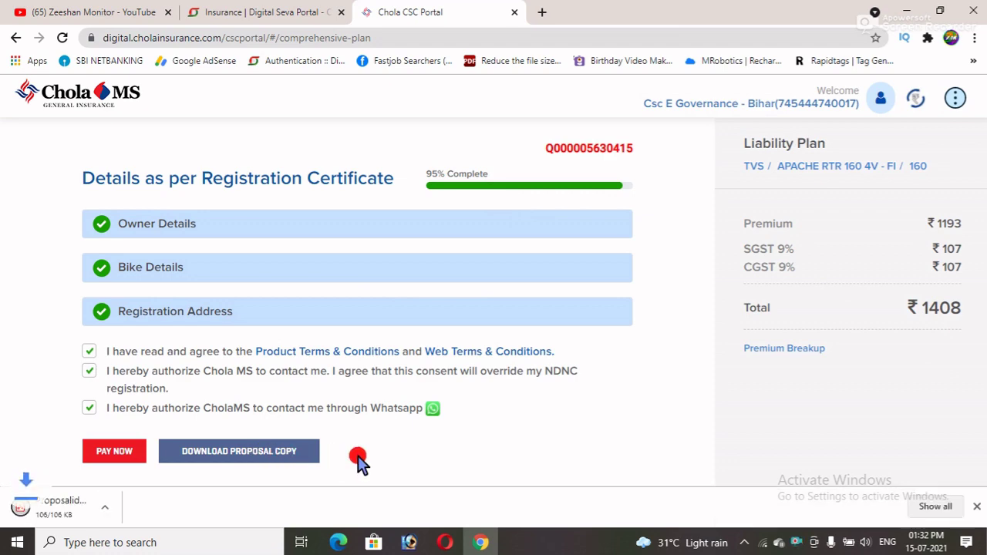
click(84, 512)
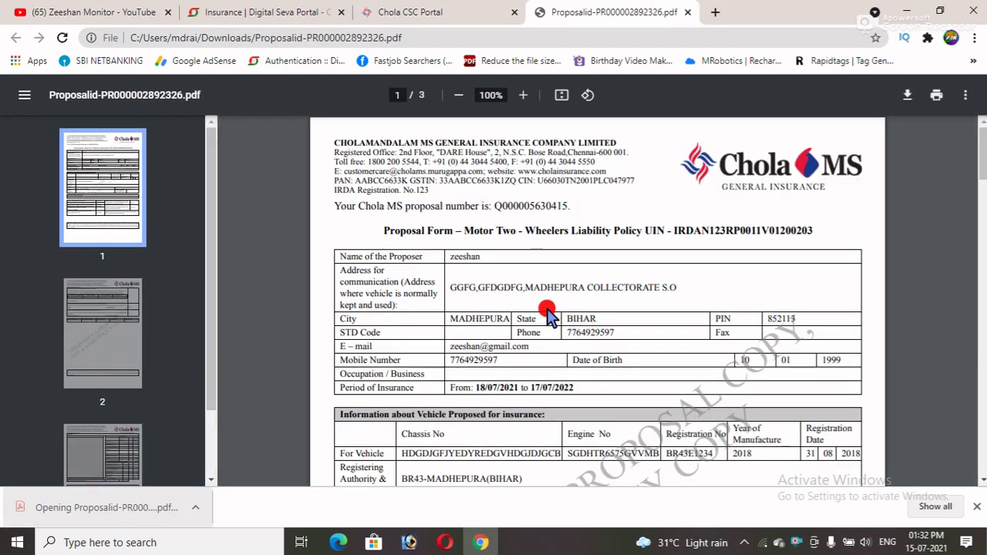
scroll(506, 274, down, 1)
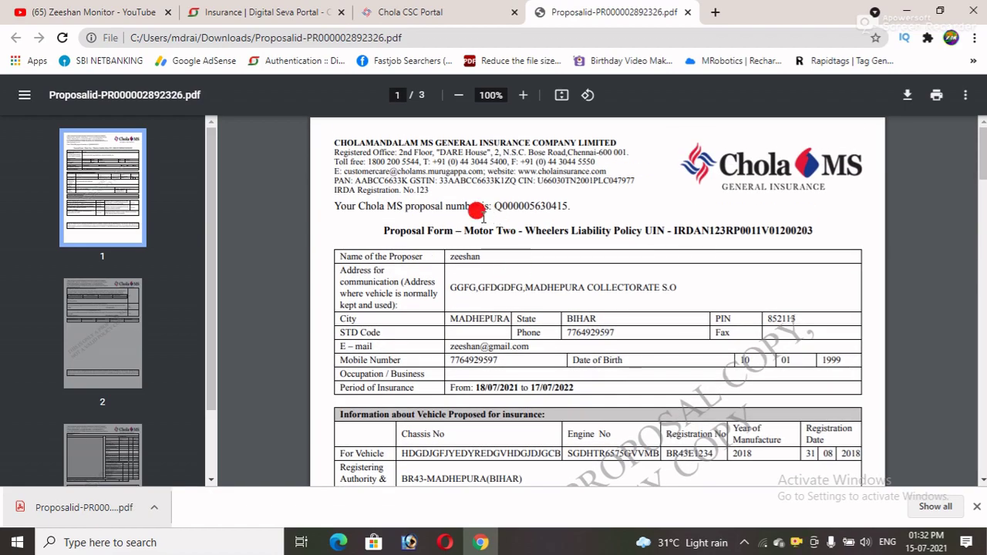
scroll(428, 233, down, 2)
scroll(428, 233, down, 8)
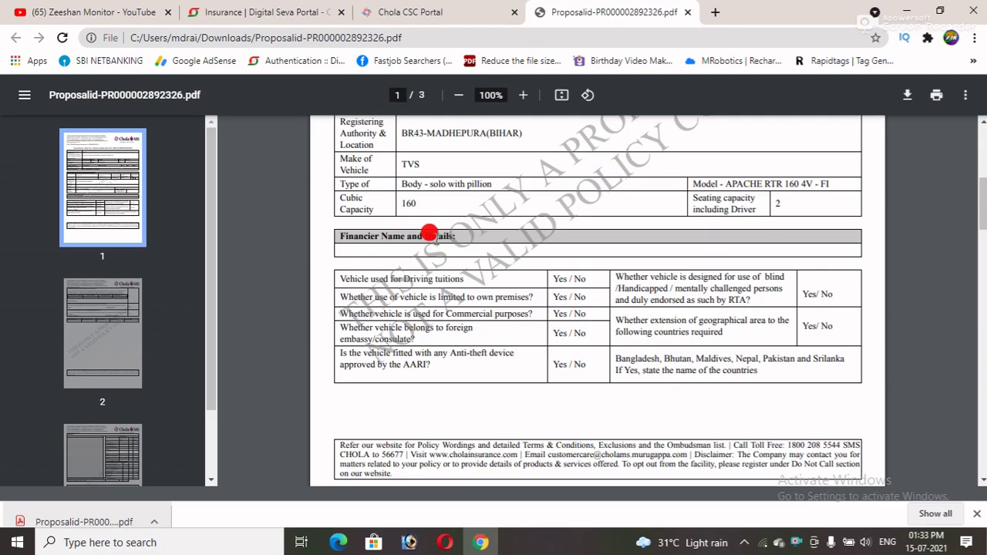
scroll(506, 245, down, 5)
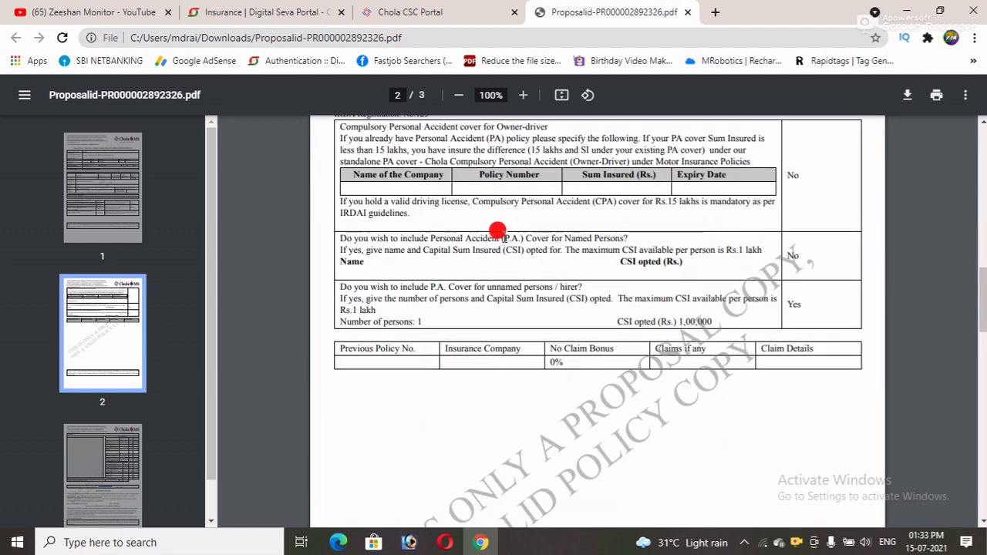
Step: Return to the finalized proposal, start the payment, and validate the CSC wallet account with its password
click(417, 13)
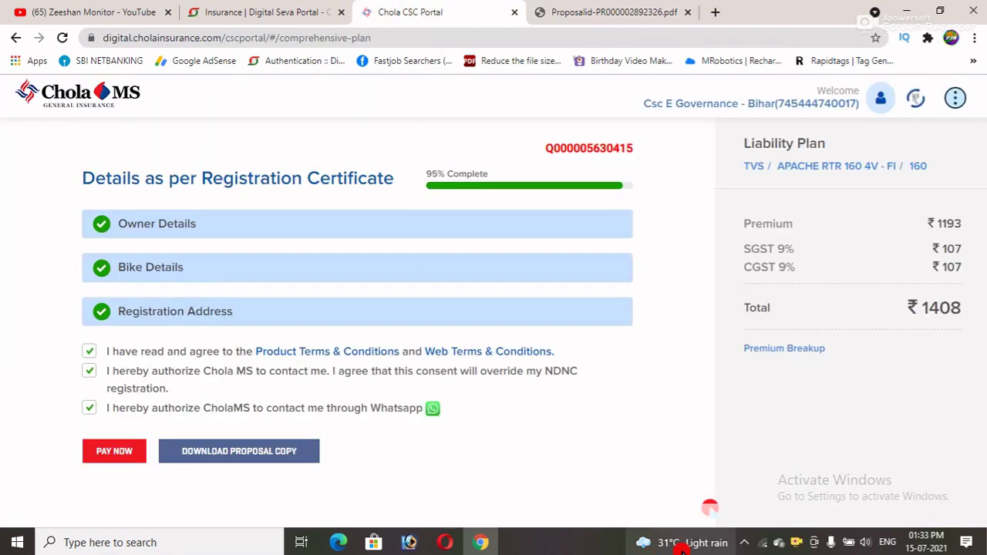
click(102, 451)
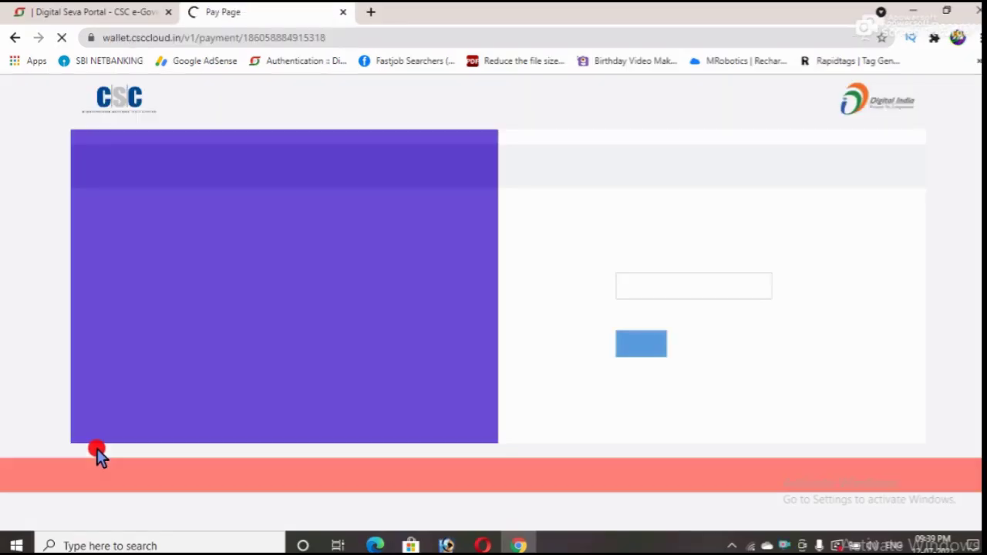
click(646, 275)
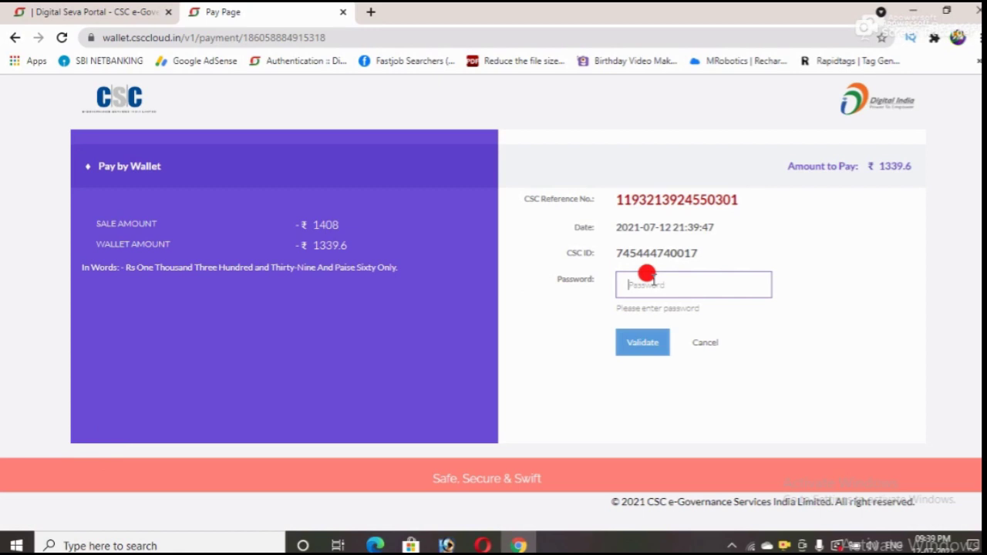
text(********)
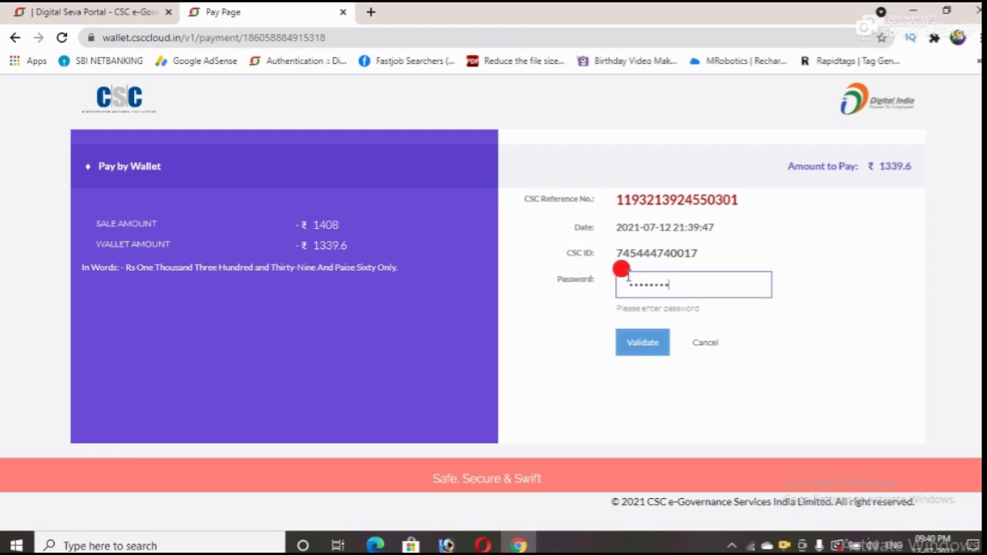
text(**)
click(642, 341)
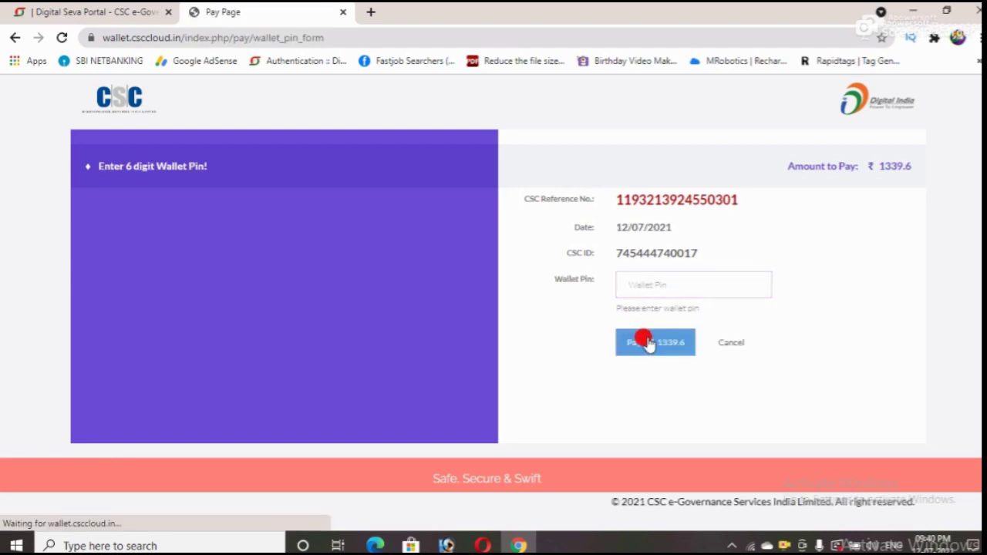
Step: Enter the six-digit wallet PIN and pay ₹1339.6 from the CSC wallet
click(661, 284)
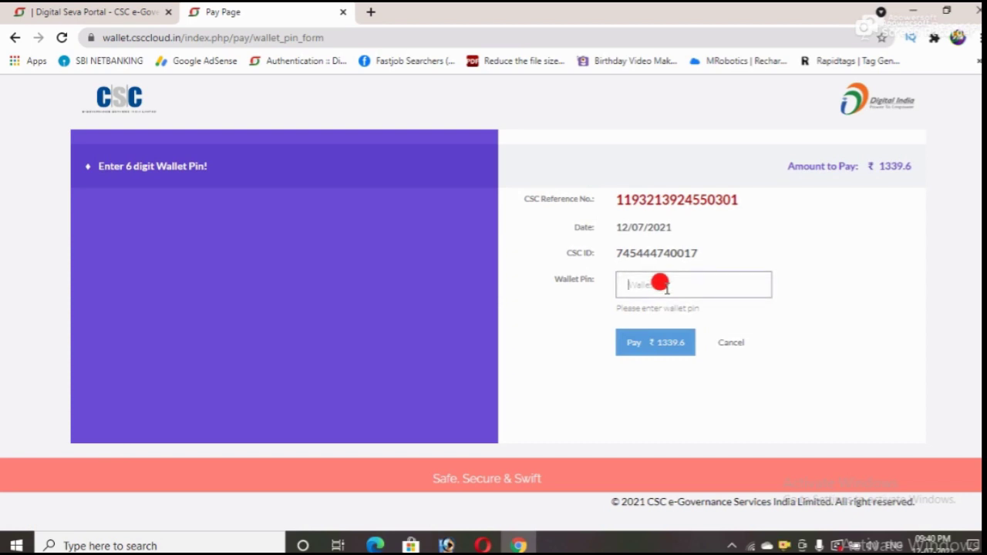
text(******)
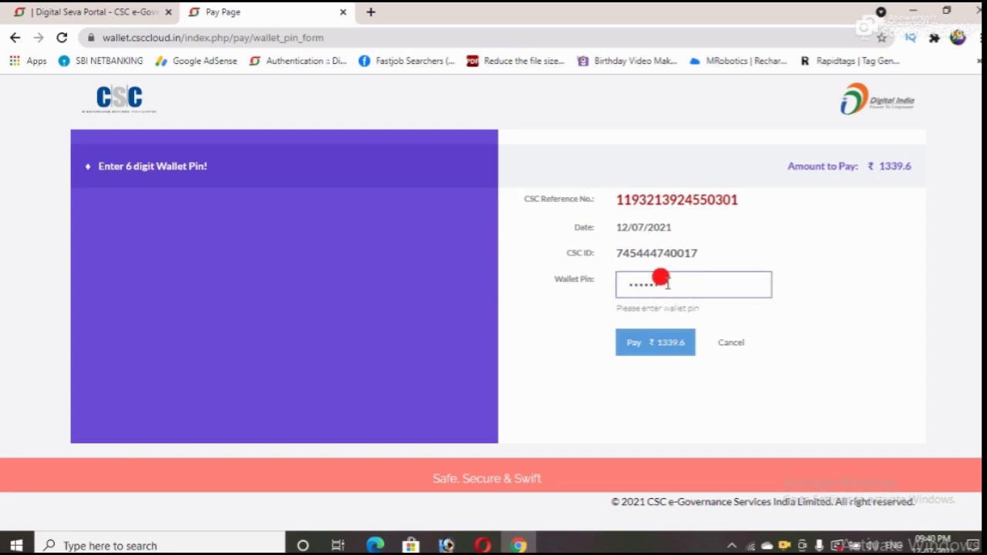
click(662, 342)
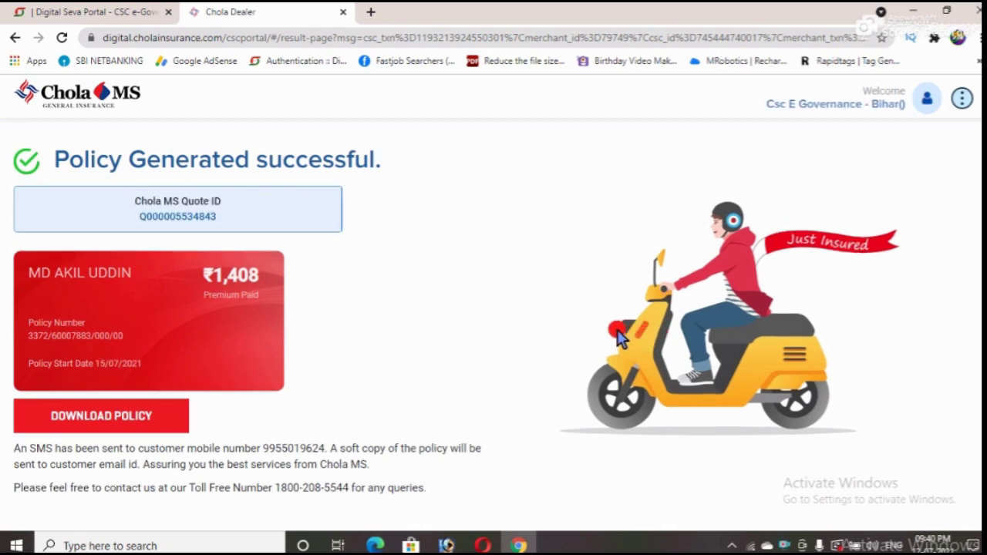
Step: Download the generated insurance policy and open its PDF
click(106, 428)
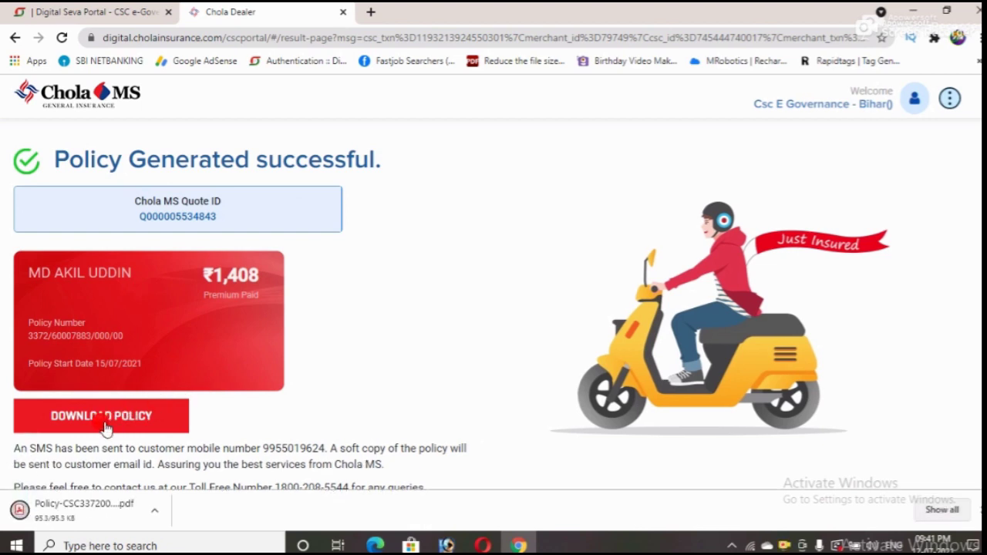
click(80, 511)
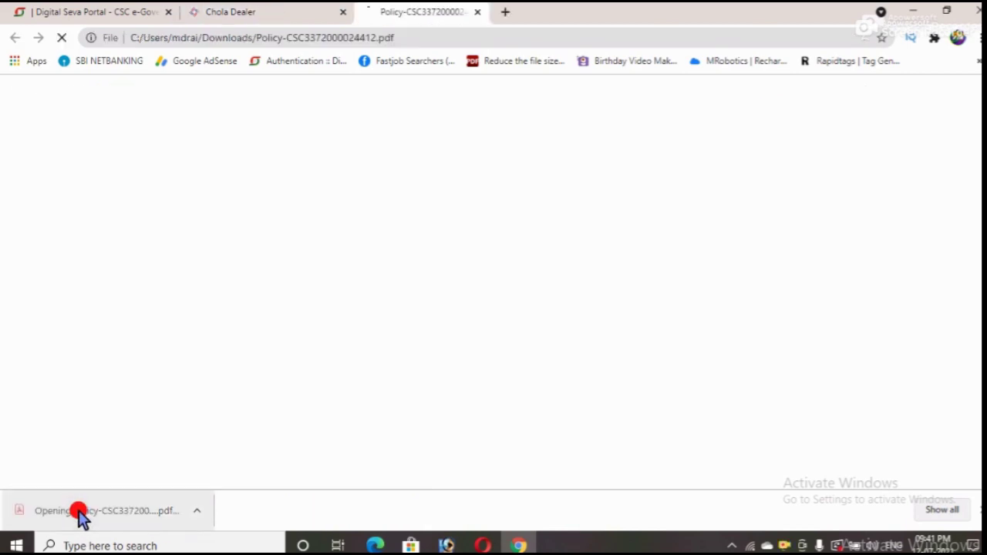